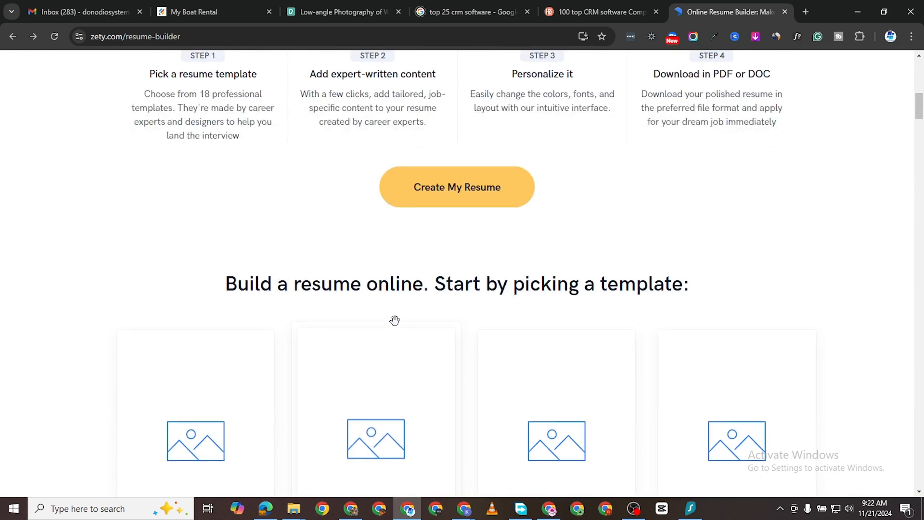
Step: Start creating a resume in the online resume builder and give 3-5 Years as the working experience
scroll(392, 321, "up", 10)
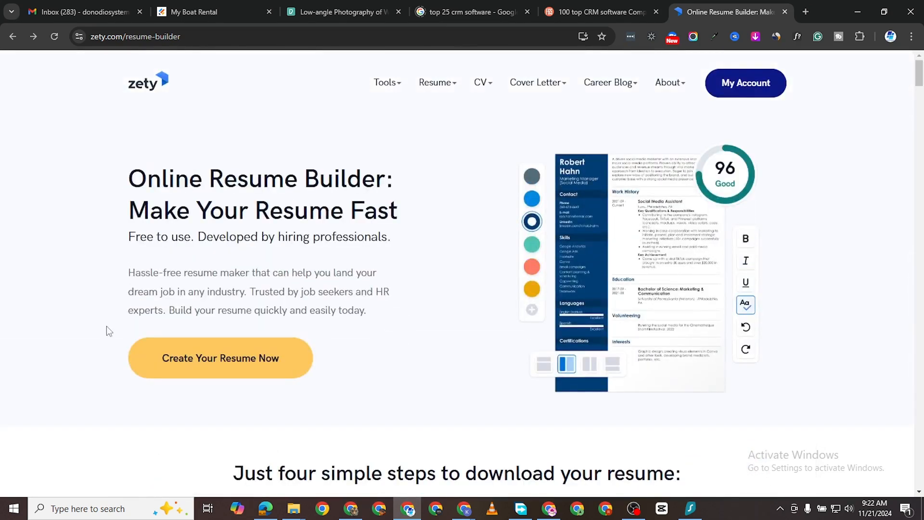
left_click(224, 365)
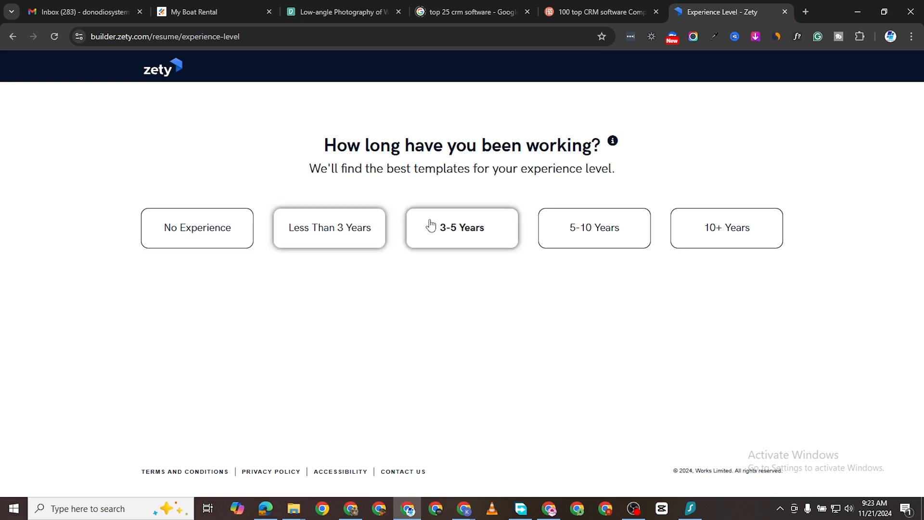
left_click(479, 229)
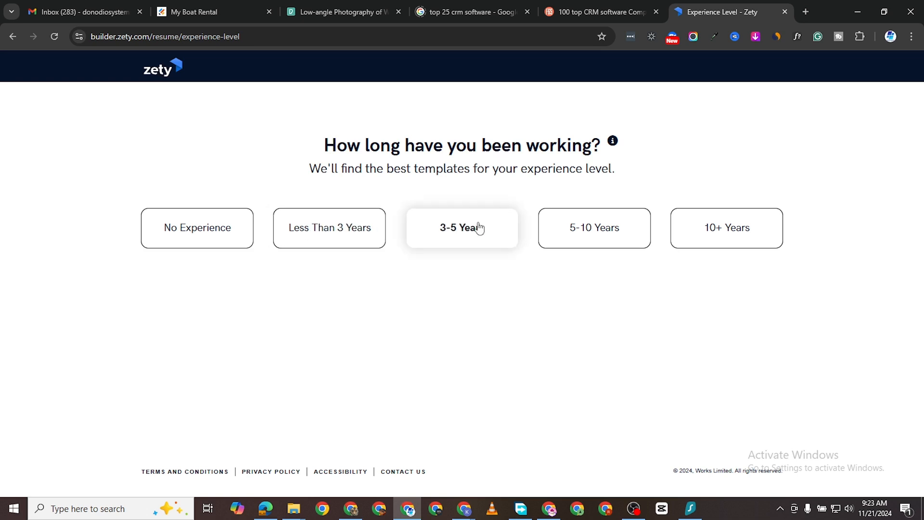
left_click(478, 236)
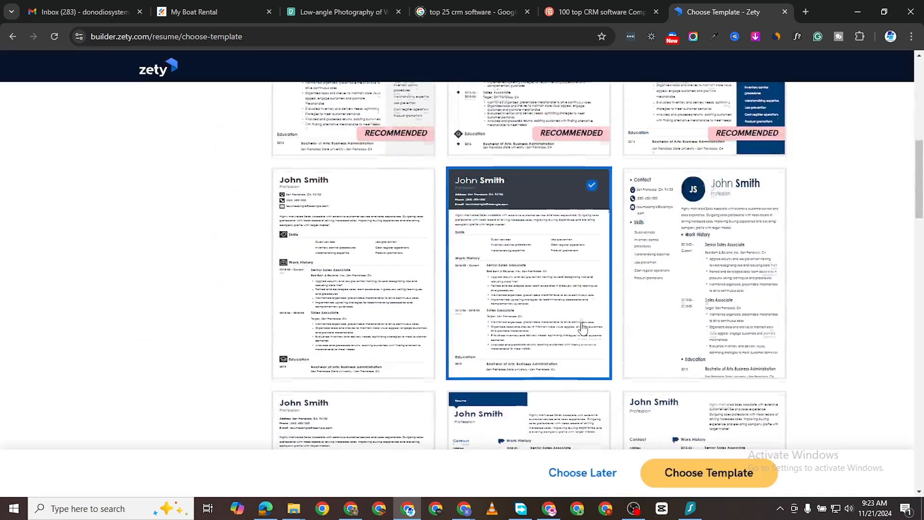
Step: Try the navy, yellow, dark red, teal and light blue colors on the resume templates
scroll(584, 332, "down", 3)
scroll(606, 328, "up", 13)
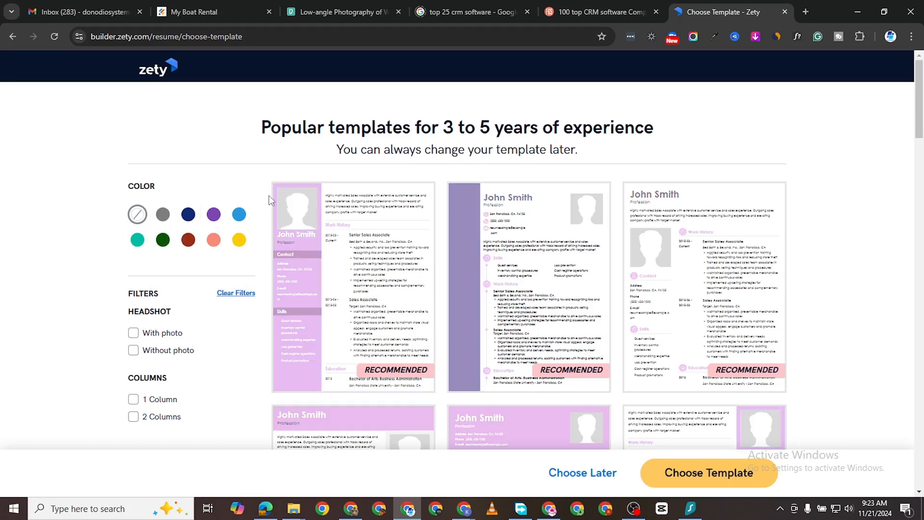
mouse_move(245, 229)
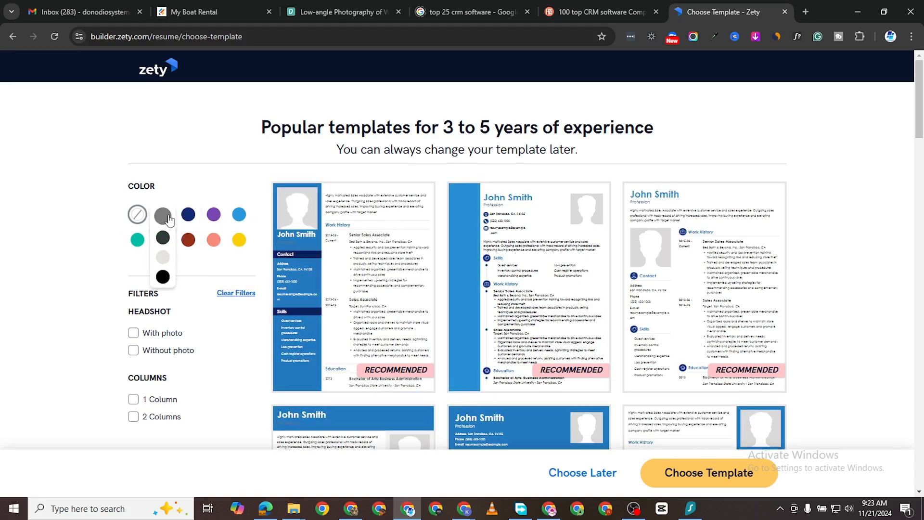
left_click(192, 219)
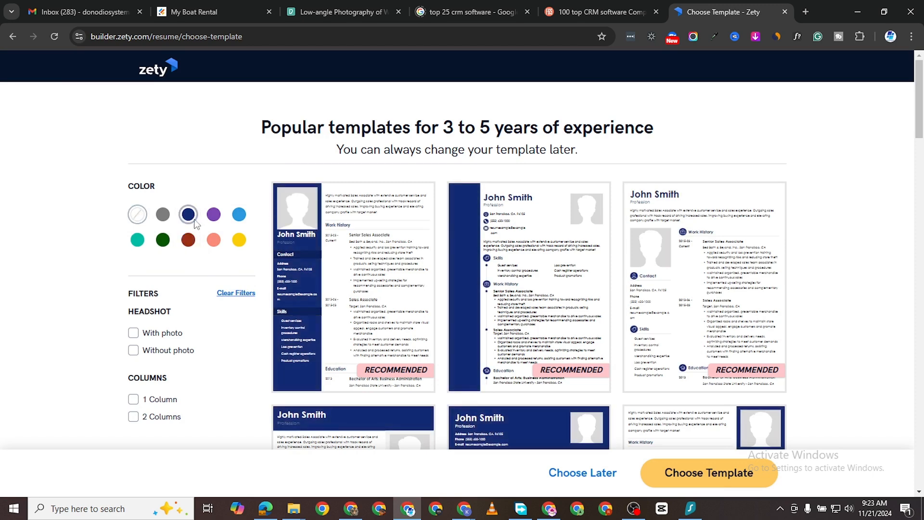
left_click(239, 240)
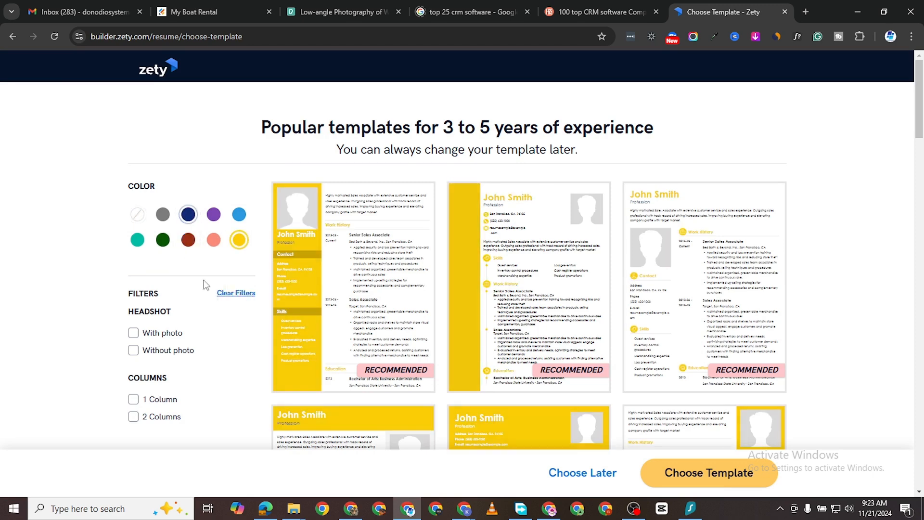
left_click(188, 239)
left_click(140, 241)
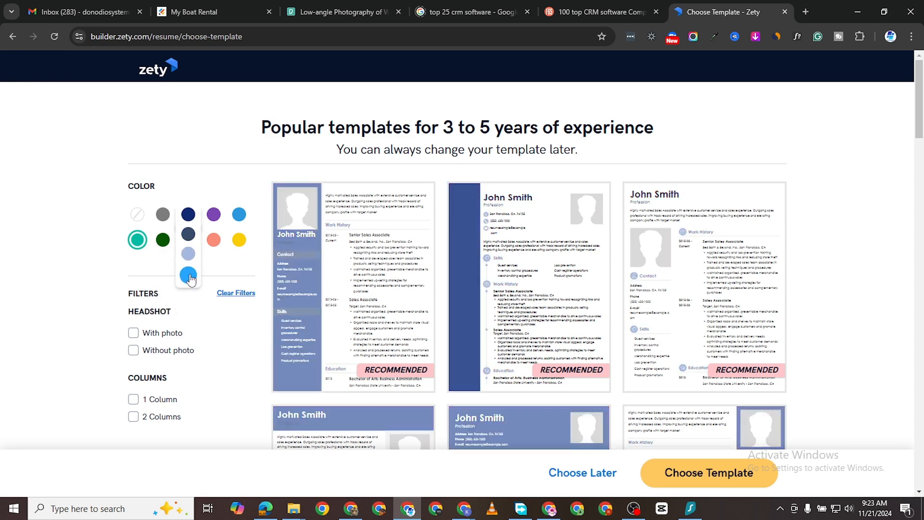
left_click(188, 277)
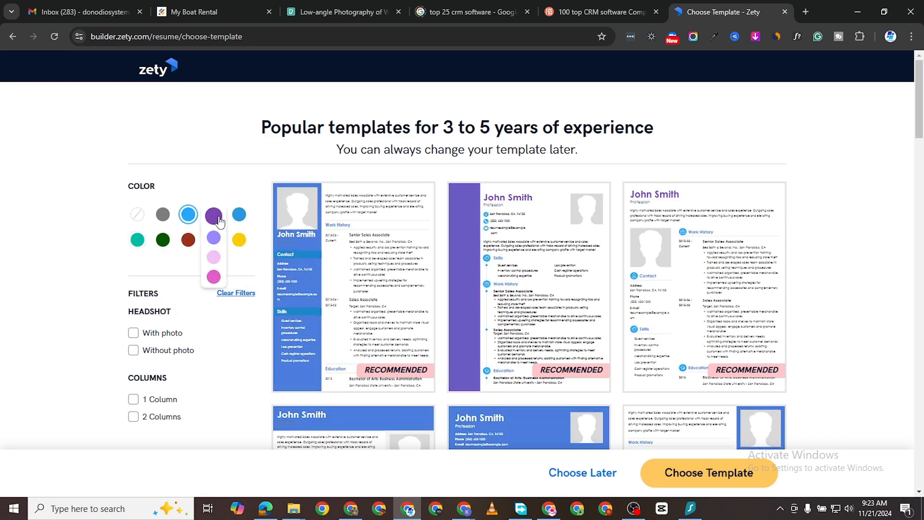
Step: Set the color of the resume templates to dark green
left_click(163, 239)
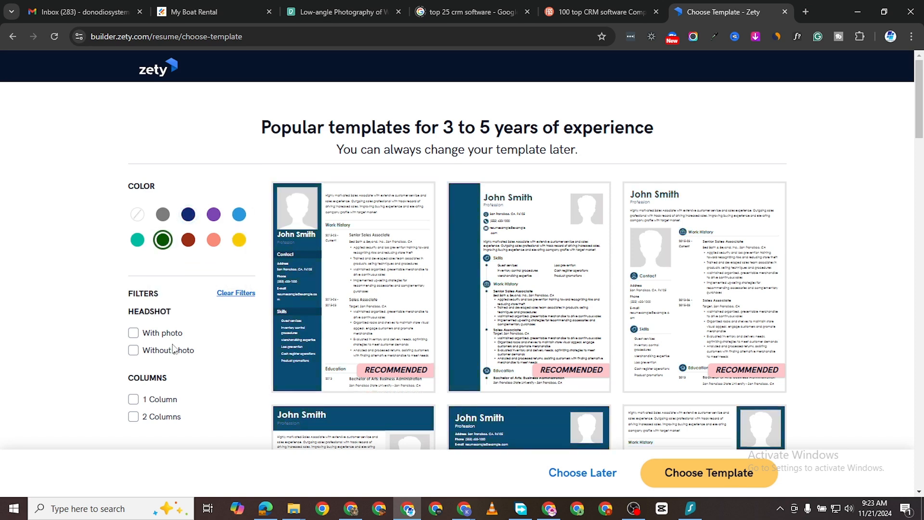
scroll(181, 317, "down", 1)
scroll(115, 308, "up", 1)
Step: Try the headshot and column filters on the templates, ending with Without photo and 2 Columns
left_click(134, 334)
left_click(133, 334)
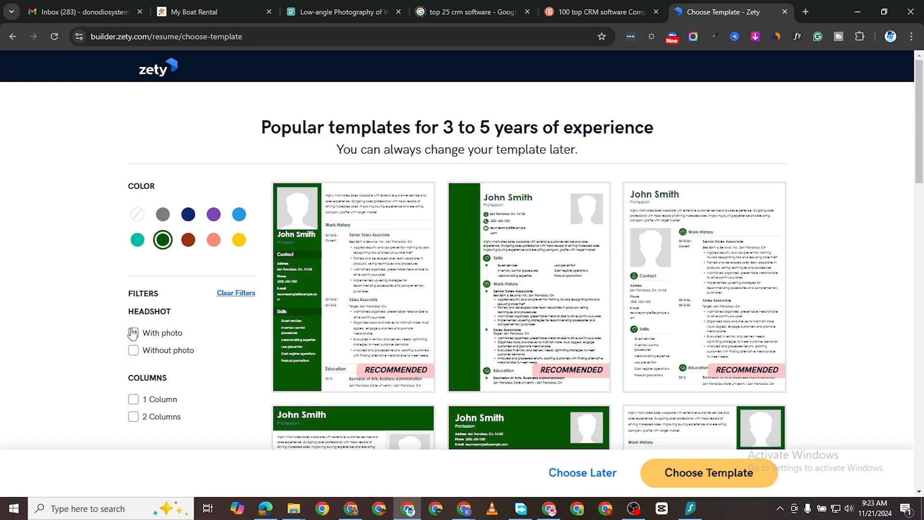
left_click(134, 350)
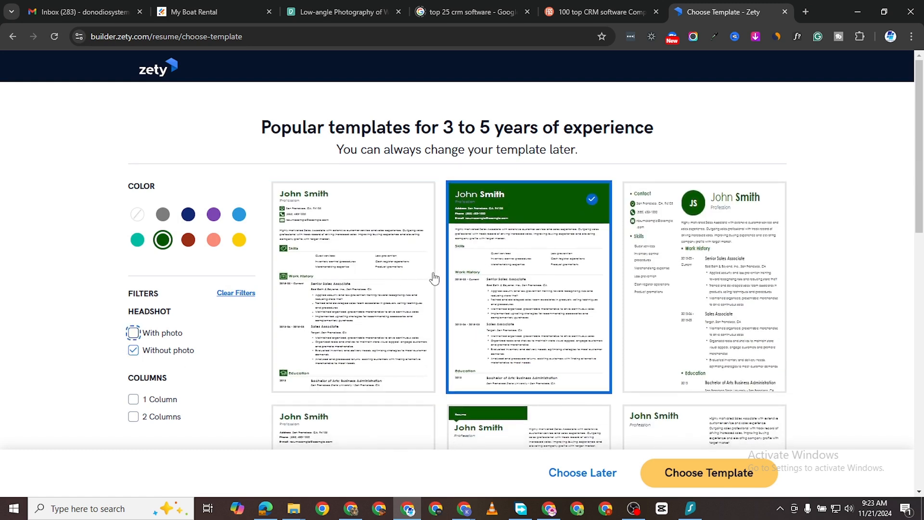
scroll(152, 411, "down", 1)
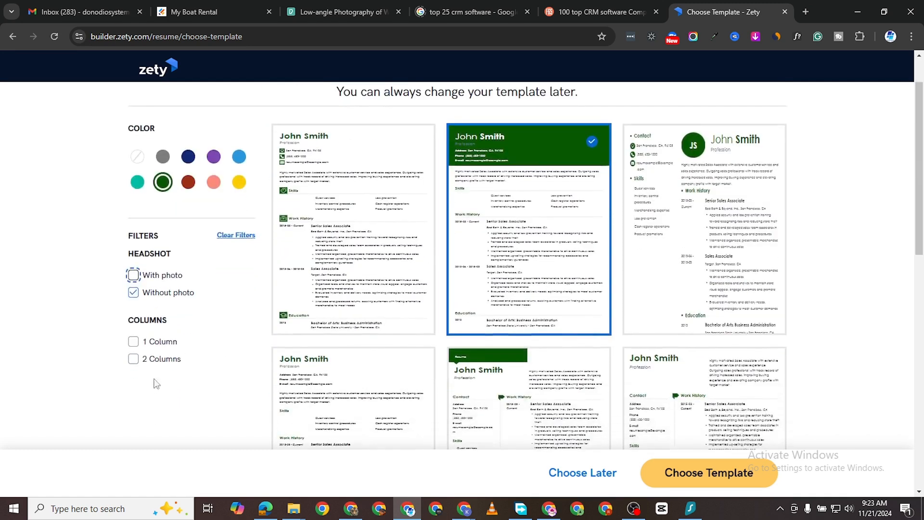
left_click(134, 343)
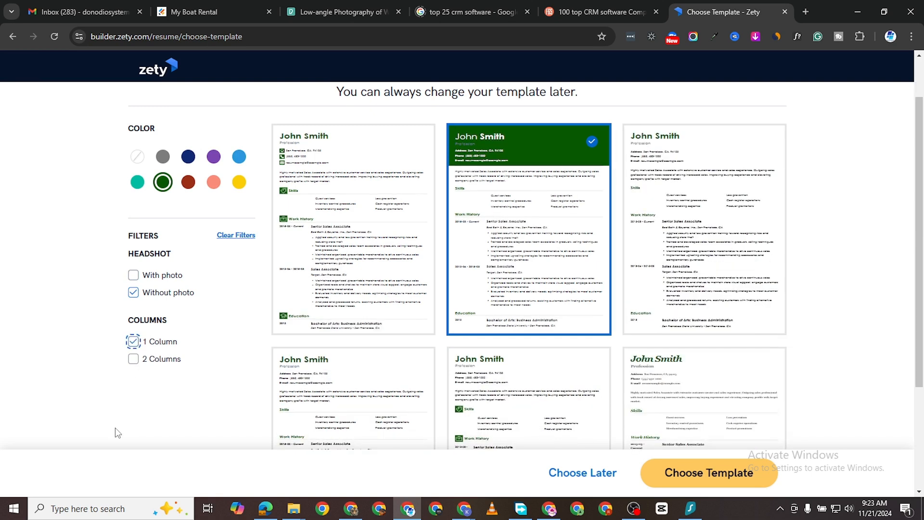
left_click(134, 342)
left_click(135, 359)
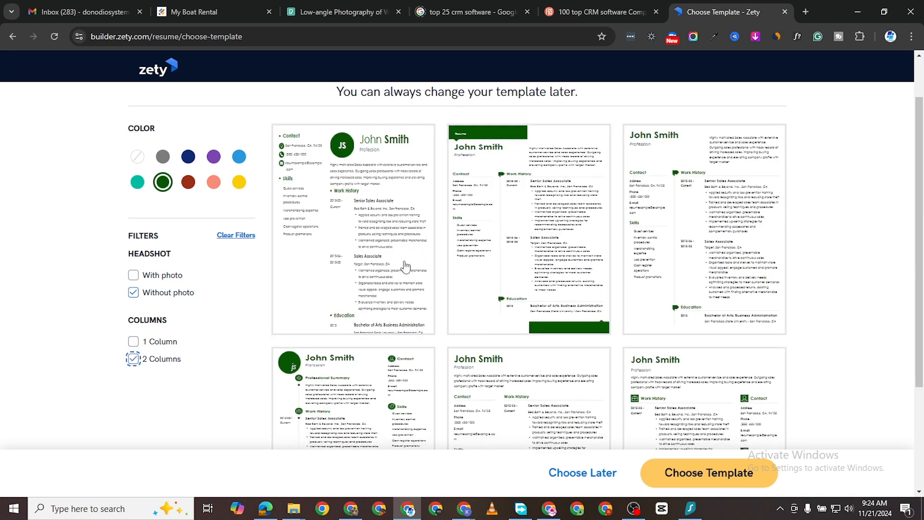
Step: Choose the two-column template with the round JS monogram and go back to the template selection
left_click(372, 272)
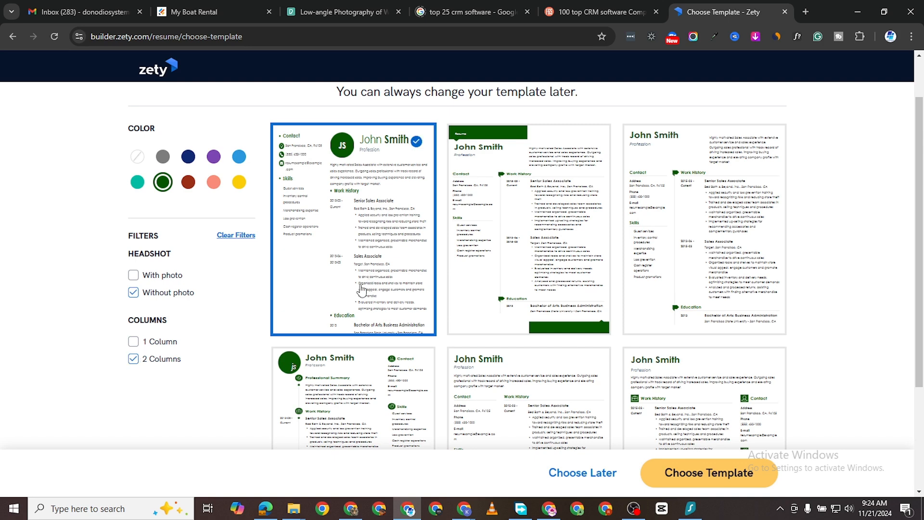
left_click(755, 467)
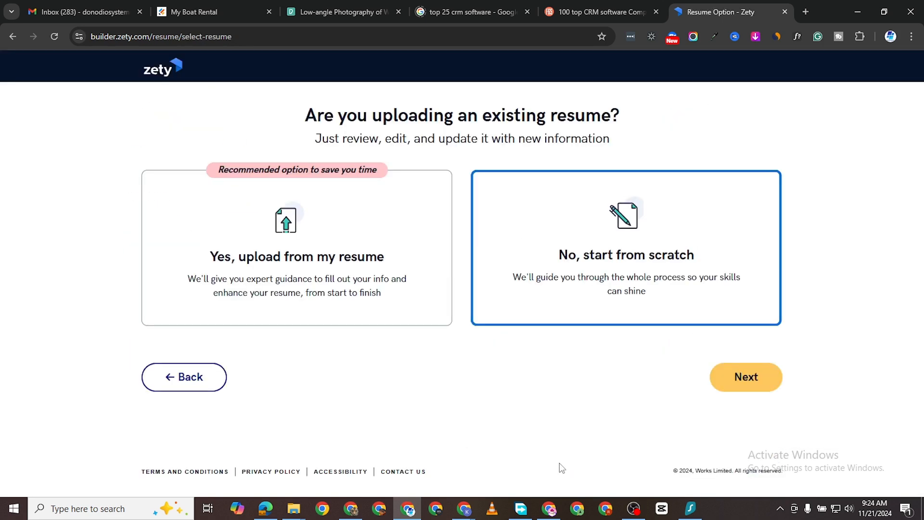
left_click(185, 381)
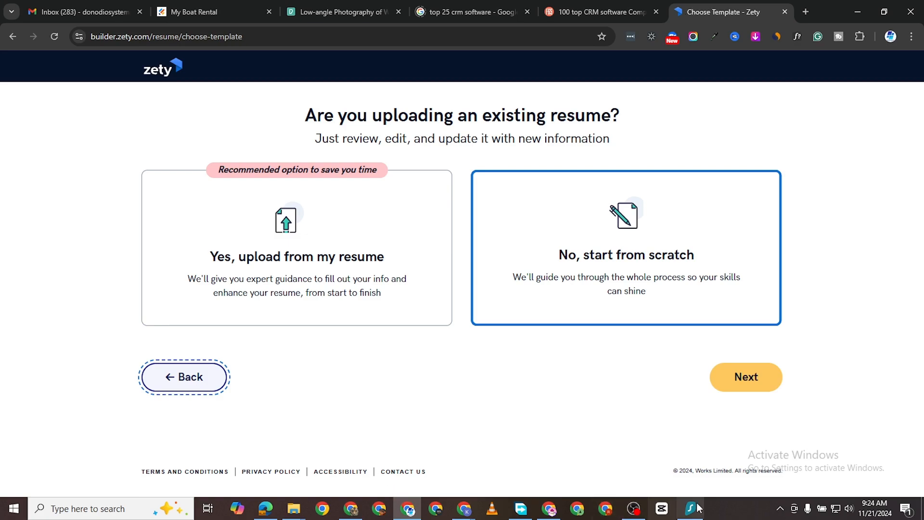
Step: Filter the resume templates to one-column designs without a photo
scroll(467, 372, "down", 5)
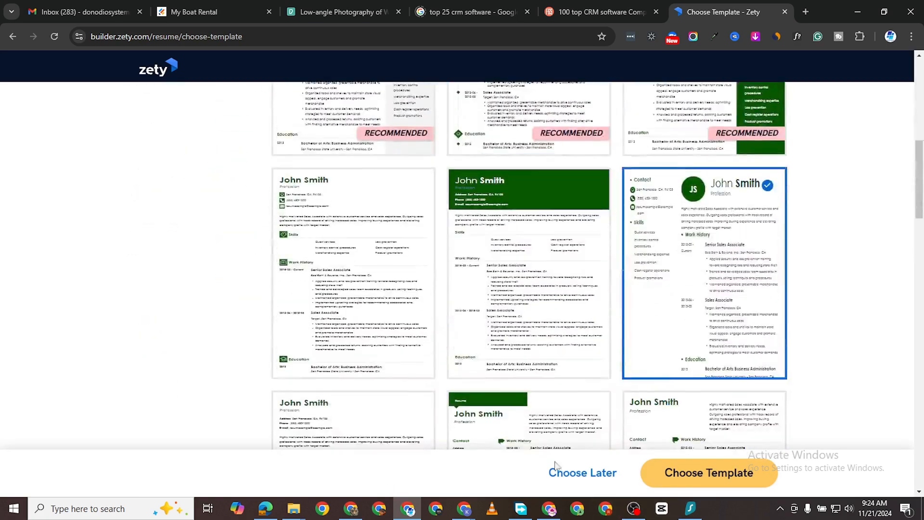
scroll(520, 337, "up", 10)
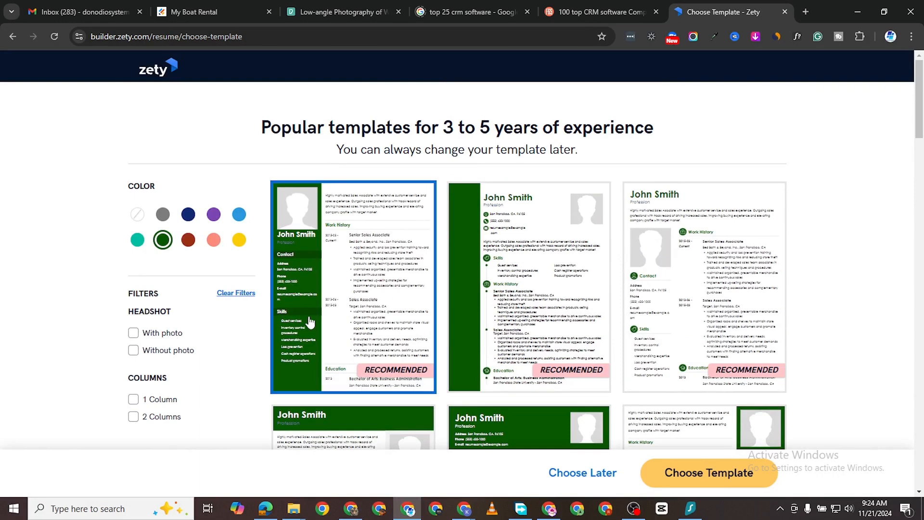
left_click(134, 350)
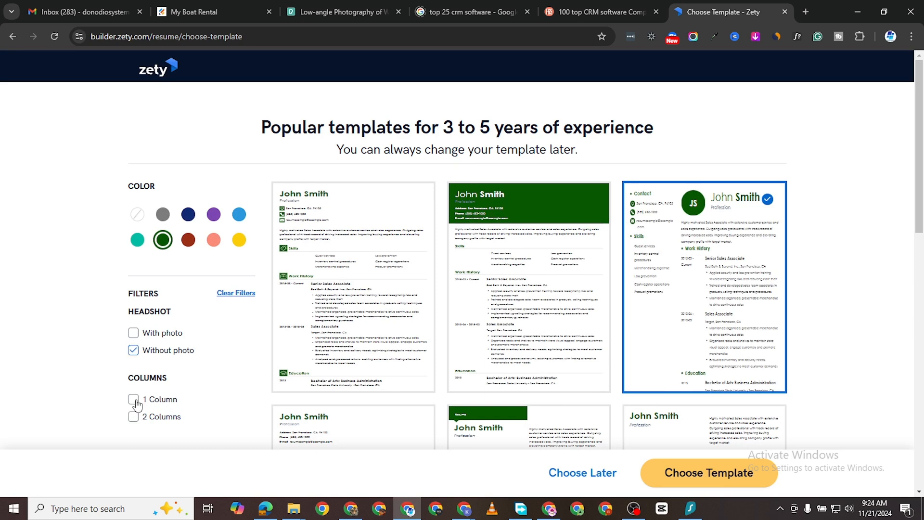
left_click(134, 399)
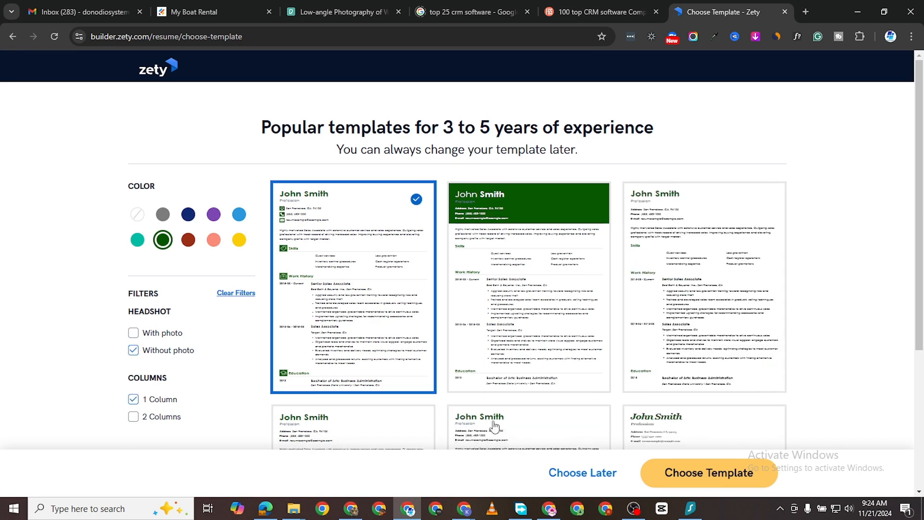
Step: Choose the first template in the filtered list and create a new resume from scratch
left_click(739, 477)
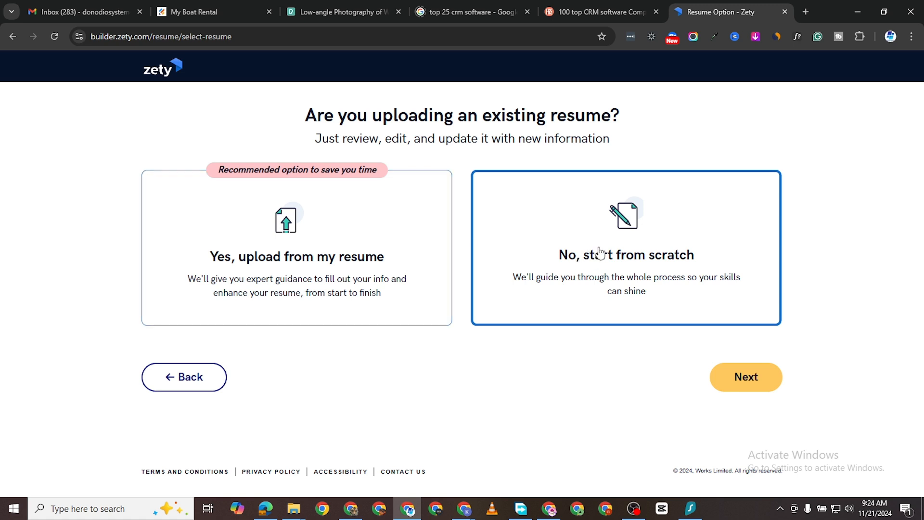
left_click(711, 382)
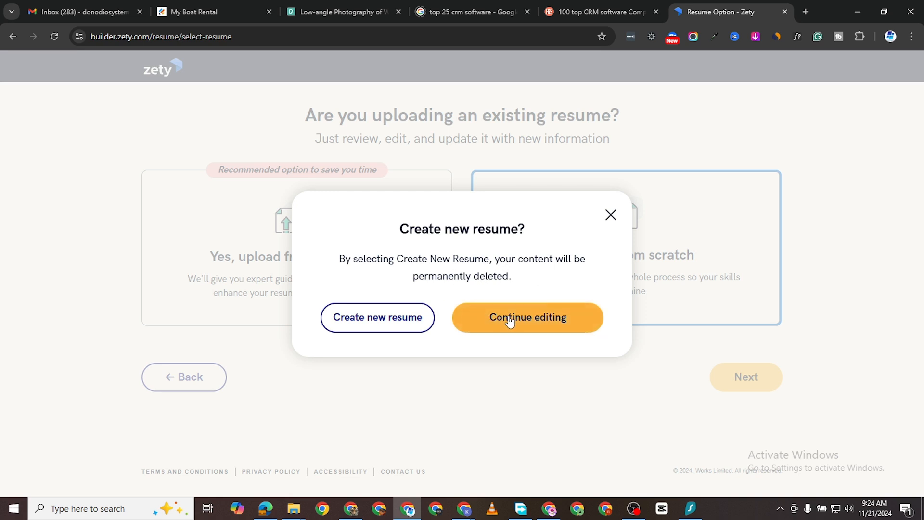
left_click(373, 321)
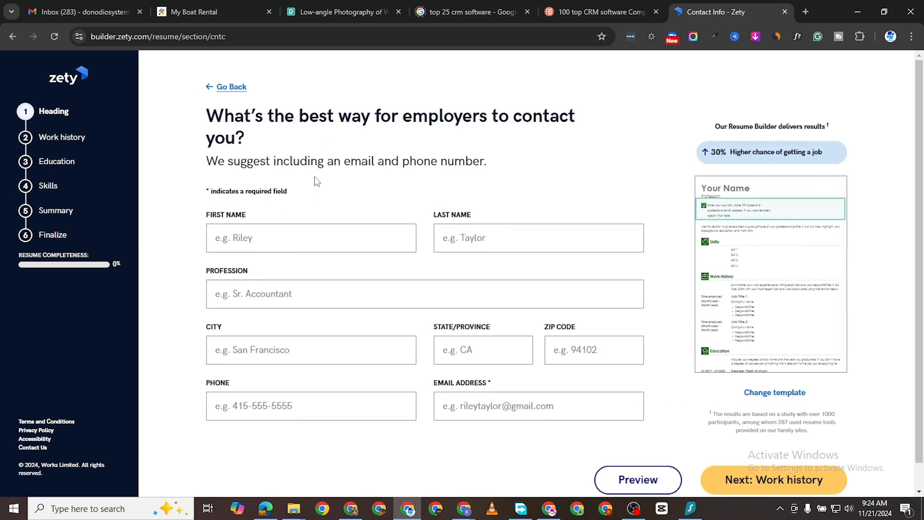
Step: Fill in the contact's name, profession Video Editor, address details, phone and e-mail, and continue to the work history section
scroll(500, 250, "down", 1)
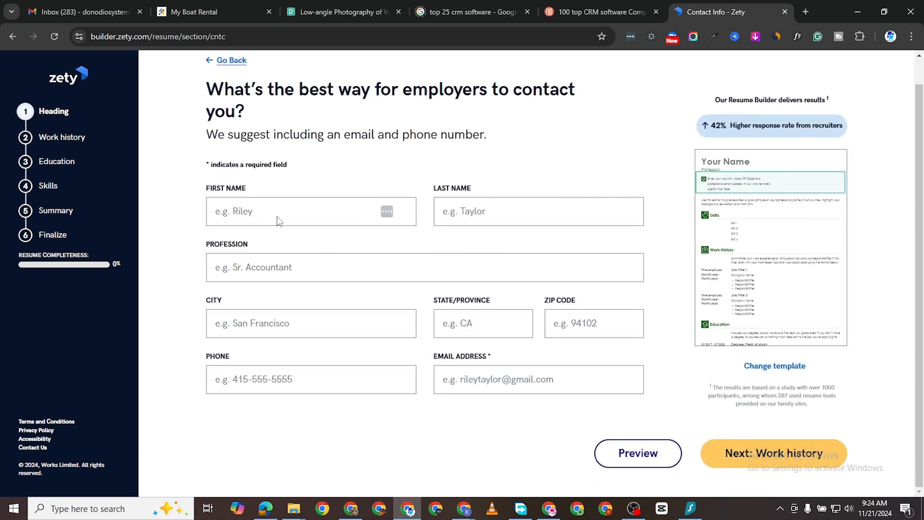
scroll(278, 219, "up", 1)
left_click(268, 238)
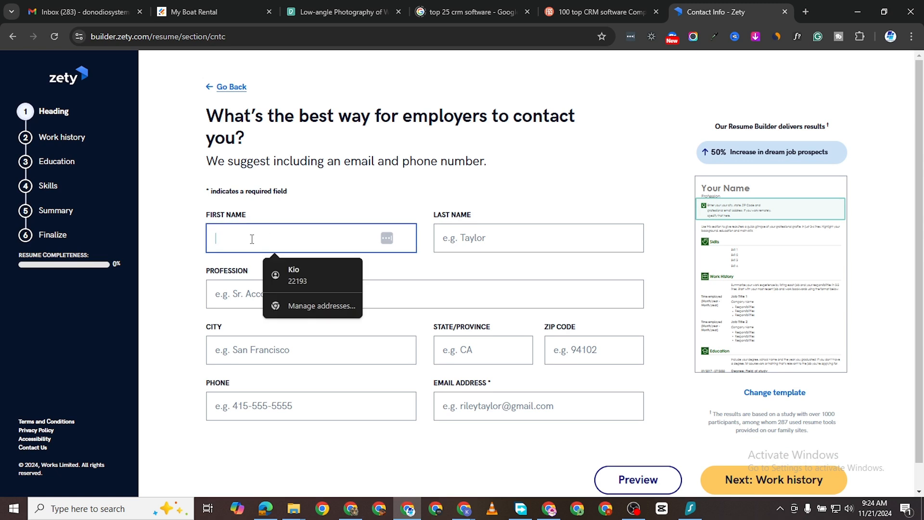
left_click(184, 249)
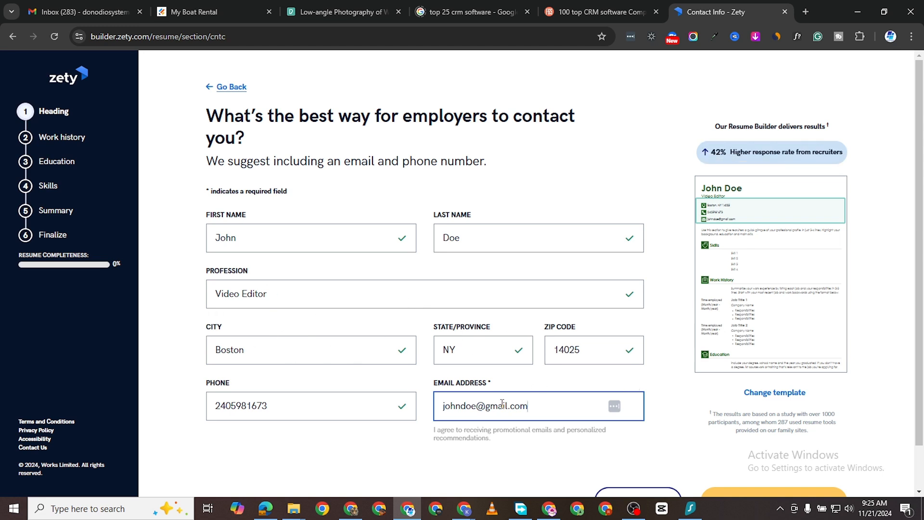
scroll(893, 438, "down", 1)
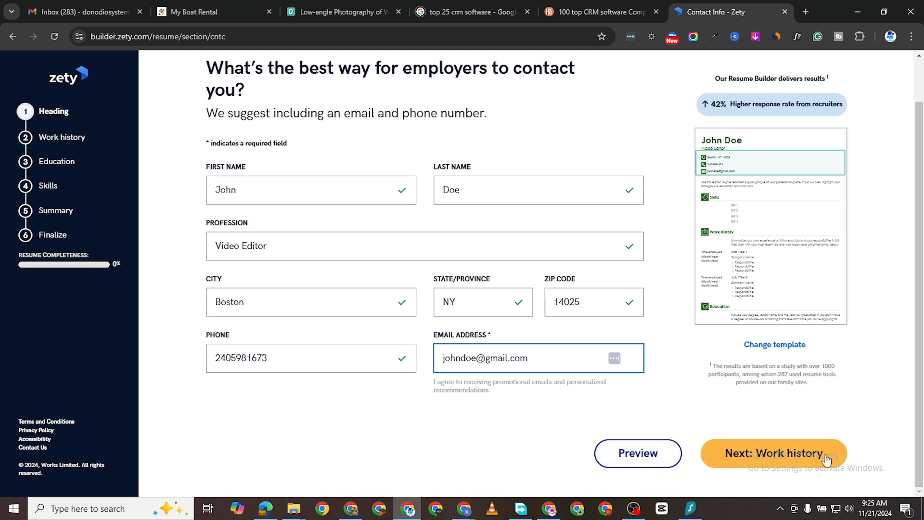
left_click(784, 460)
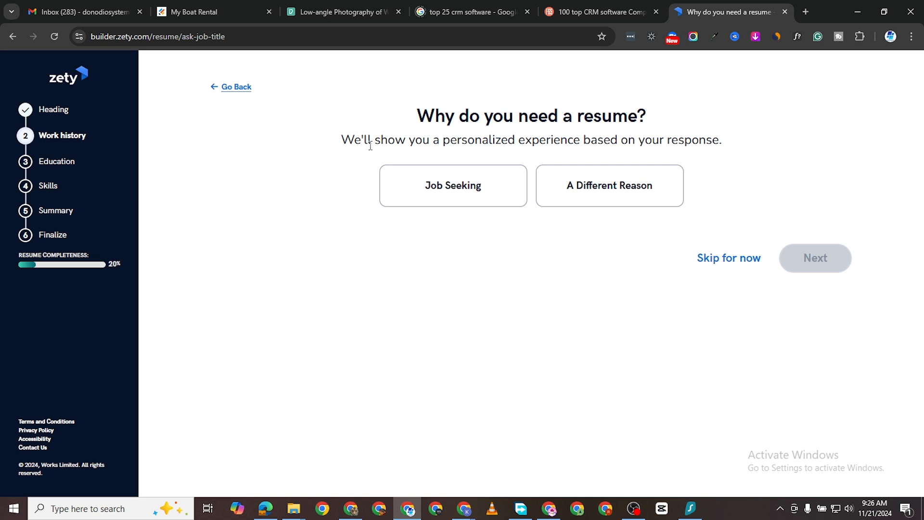
Step: Give Job Seeking as the reason for the resume and proceed to the most recent job's form
left_click(458, 201)
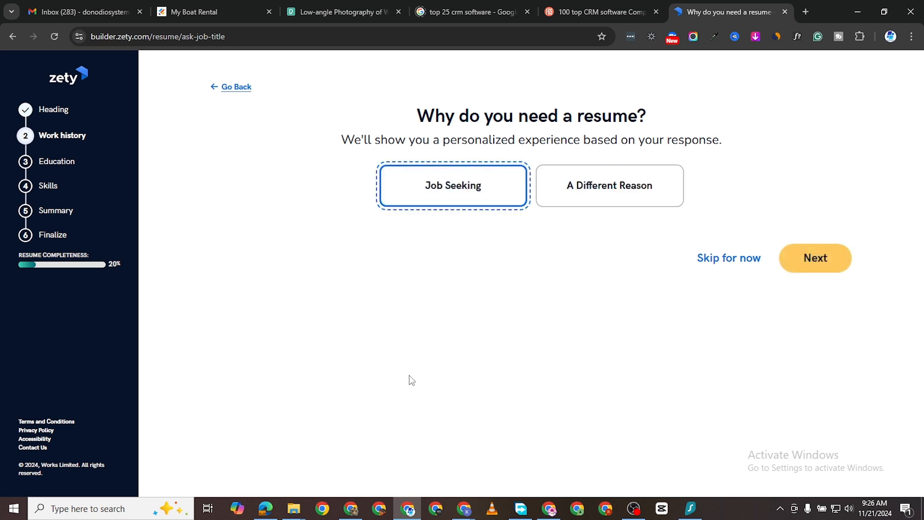
left_click(821, 260)
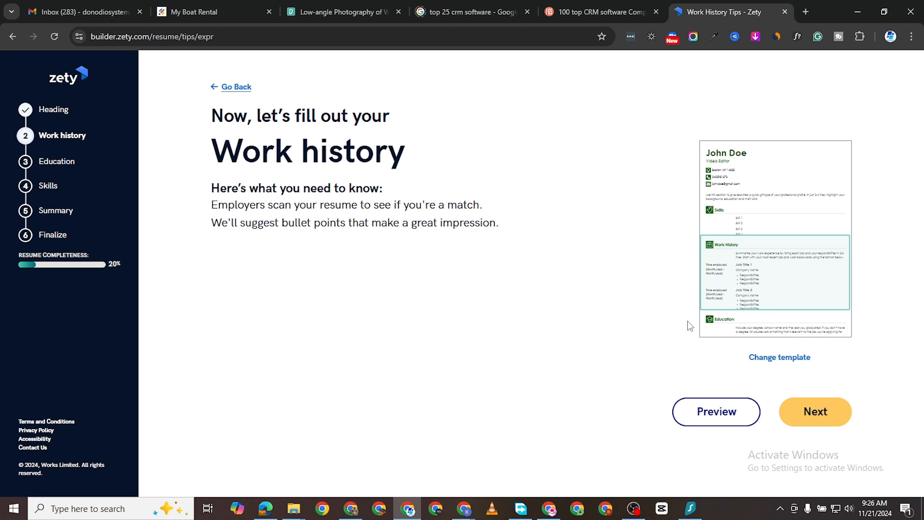
left_click(814, 411)
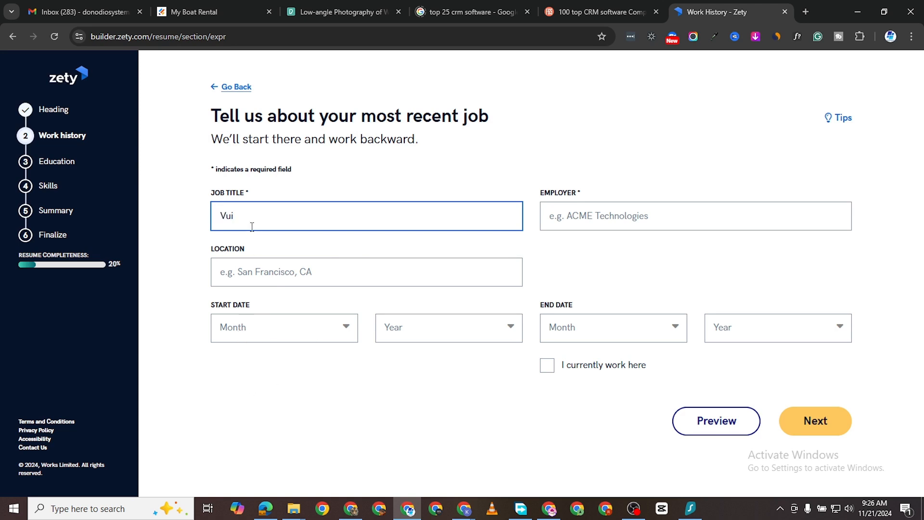
Step: Enter the most recent job with title Video Editor, employer Google and location Palo Alto, CA
type("Video Editor")
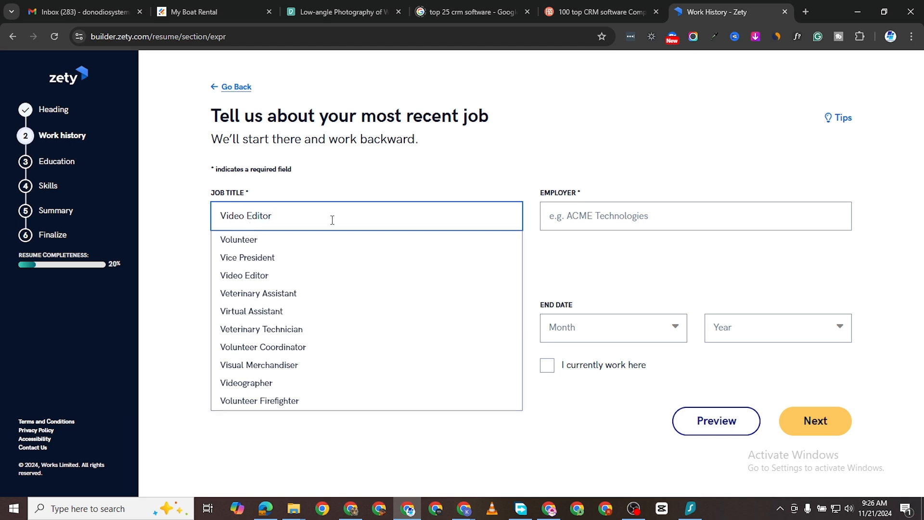
left_click(332, 245)
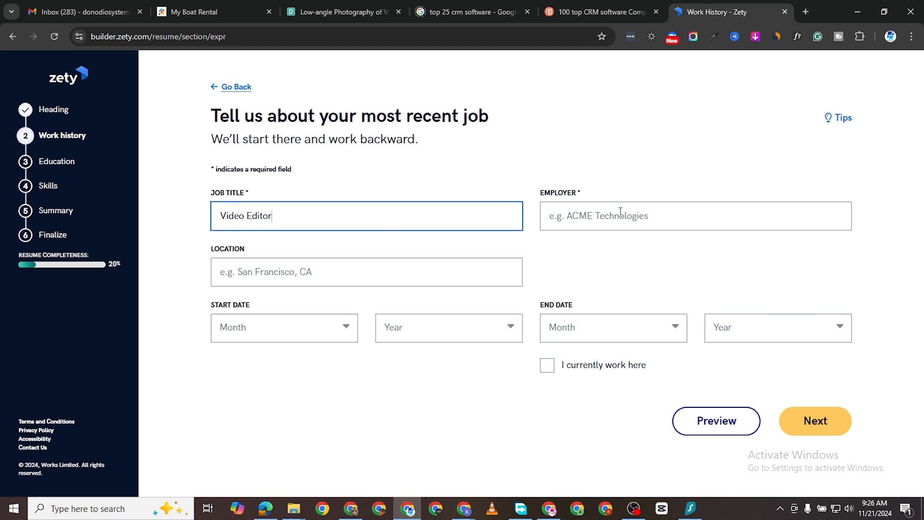
left_click(621, 212)
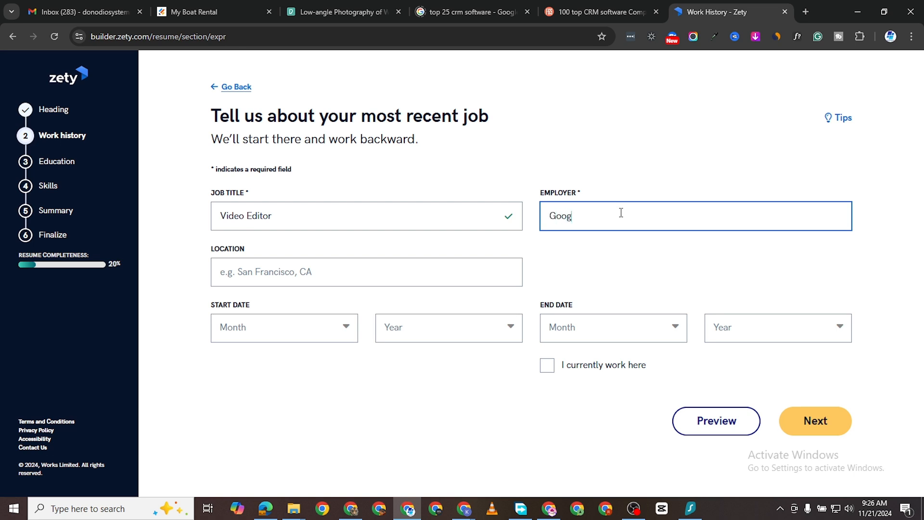
left_click(595, 240)
left_click(240, 282)
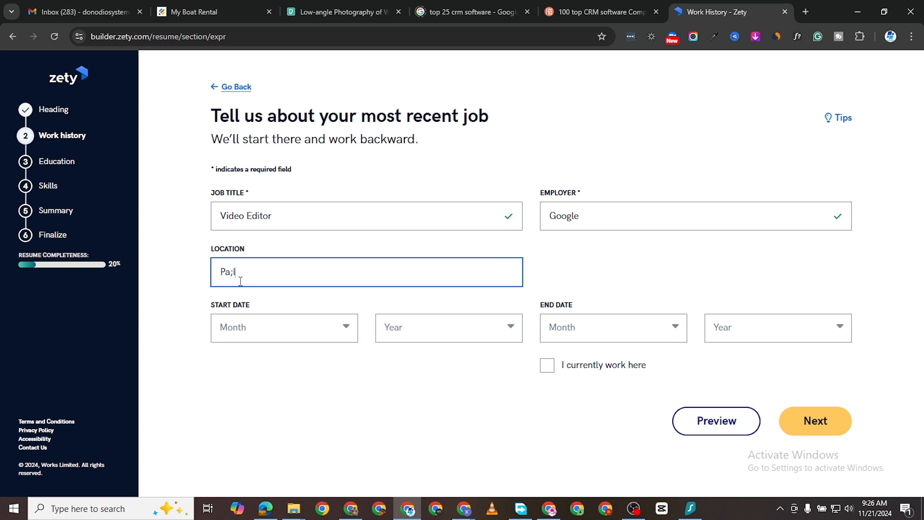
type("Pa;l")
key("BackSpace")
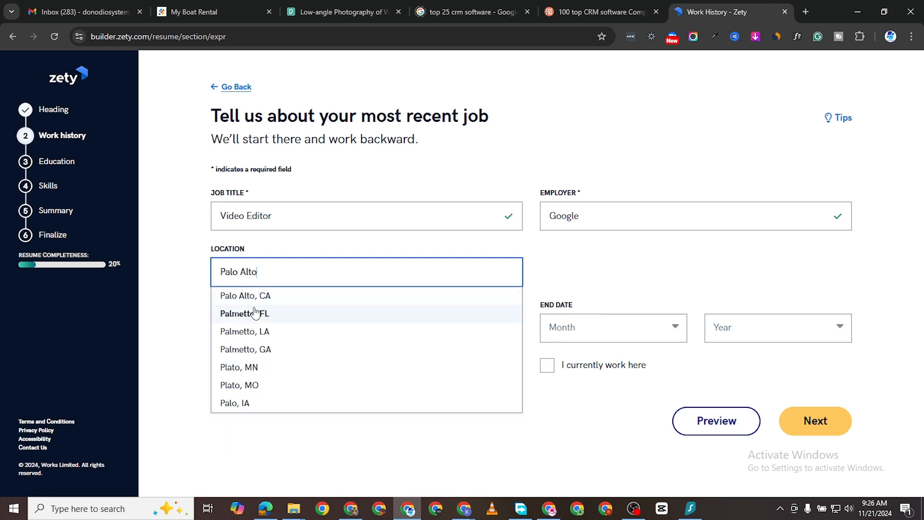
left_click(299, 295)
Step: Set the job's start date to January 2021
left_click(304, 327)
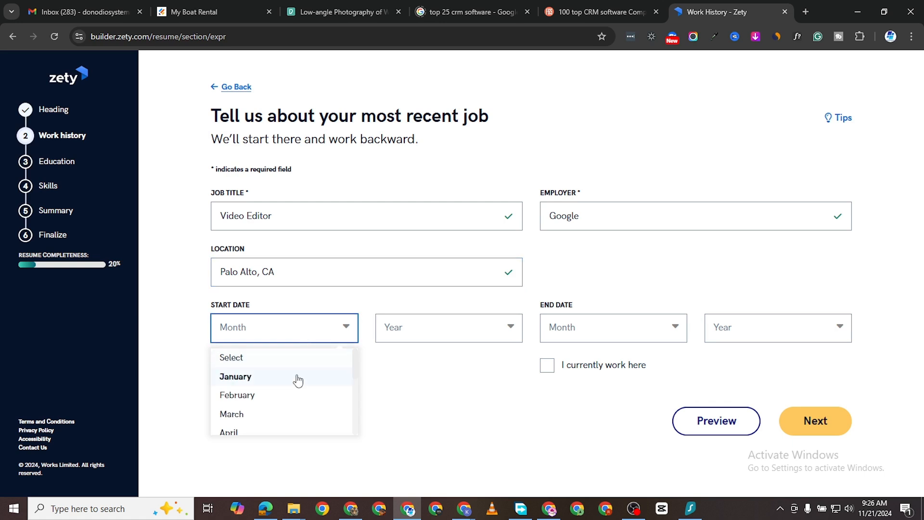
left_click(284, 377)
left_click(394, 324)
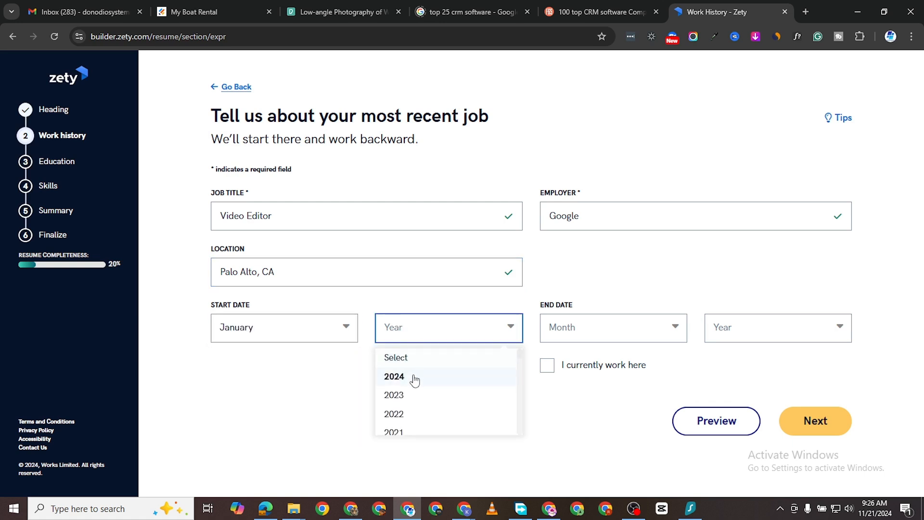
left_click(418, 432)
Step: Set the job's end date to January 2024
left_click(611, 327)
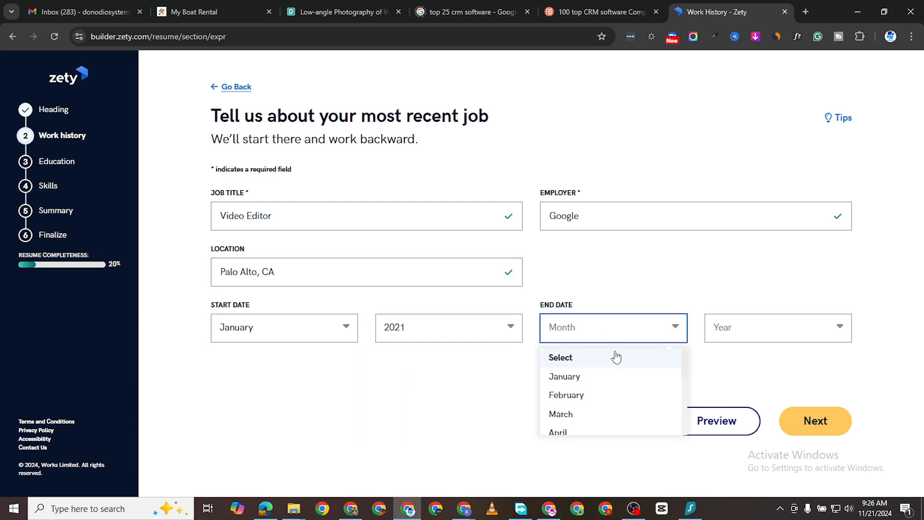
left_click(606, 385)
left_click(716, 332)
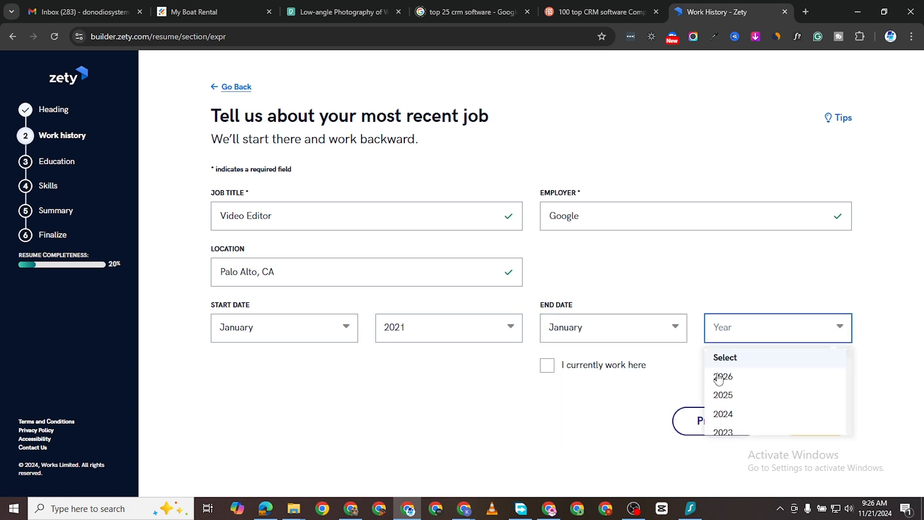
left_click(725, 414)
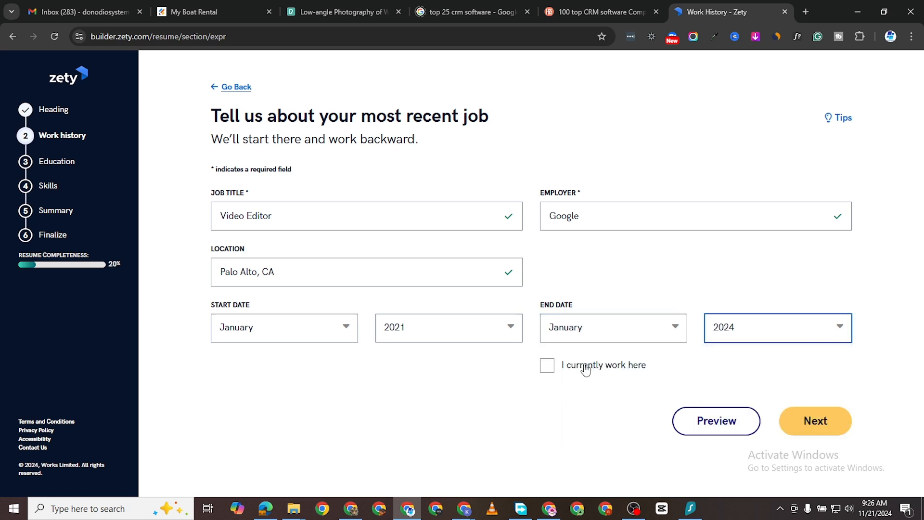
Step: Mark the Google job as currently held and accept the expert-recommended description bullets for Video Editor
left_click(549, 367)
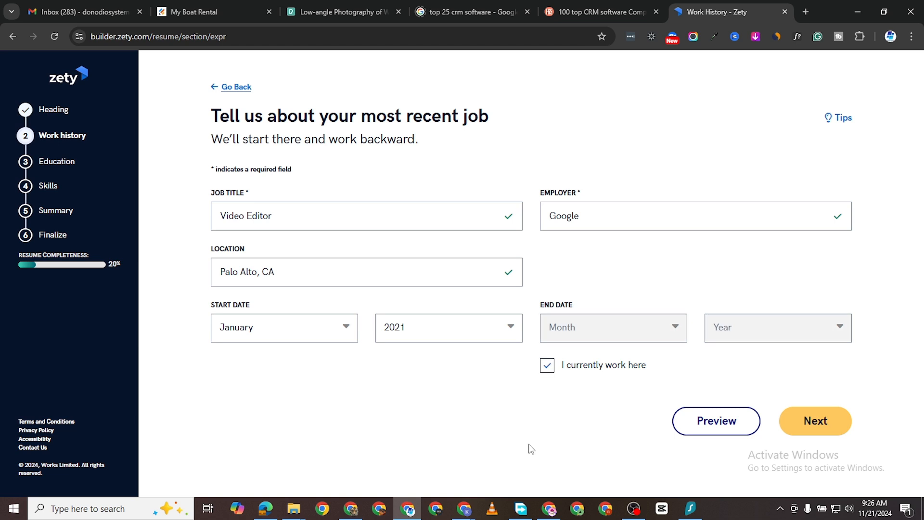
left_click(808, 420)
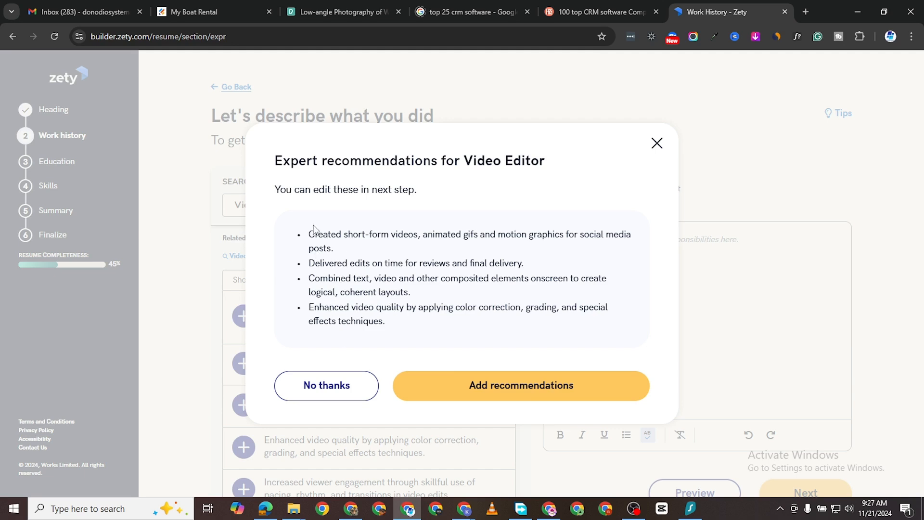
left_click(511, 380)
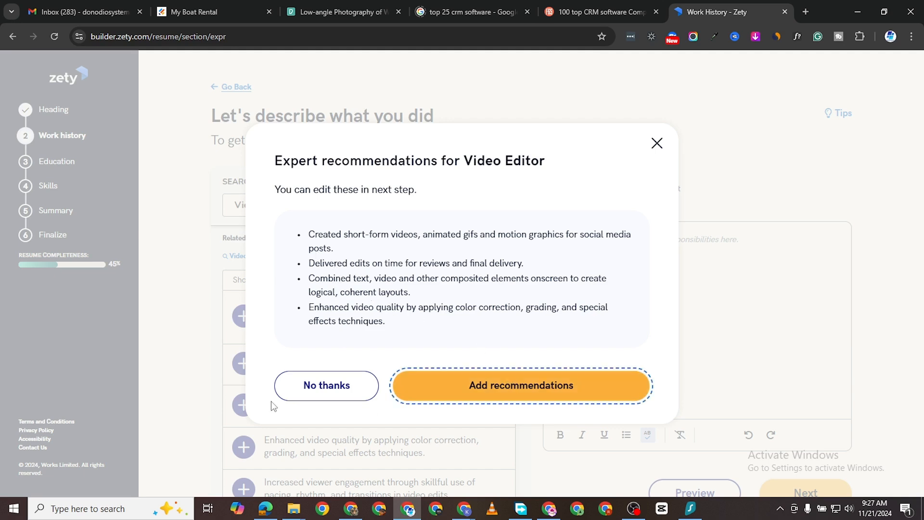
left_click(332, 405)
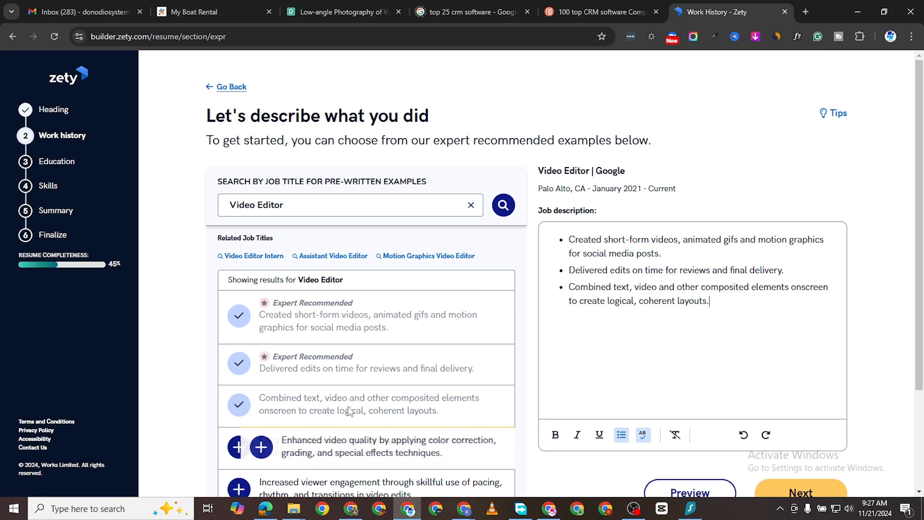
left_click(337, 446)
Step: Add the pre-written bullets on viewer engagement, contributing new ideas and client satisfaction to the job description and continue to the work history summary
scroll(323, 346, "down", 3)
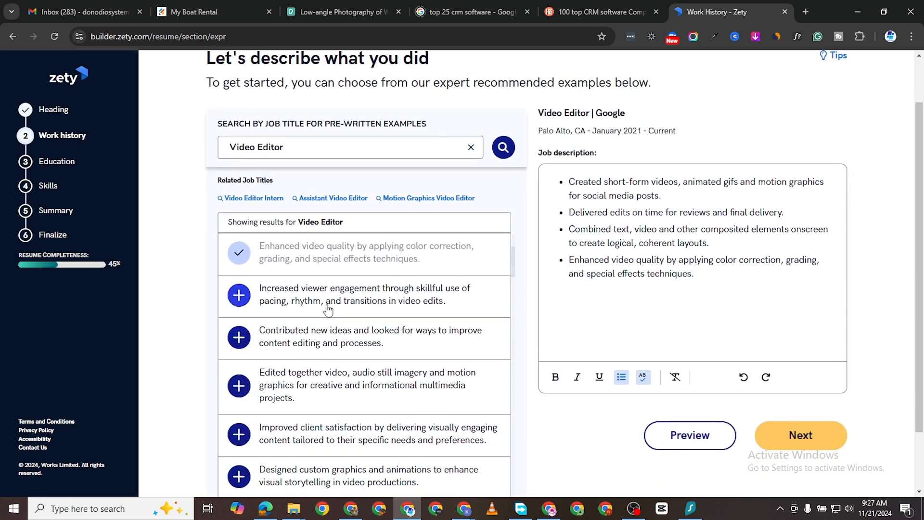
left_click(283, 304)
left_click(283, 351)
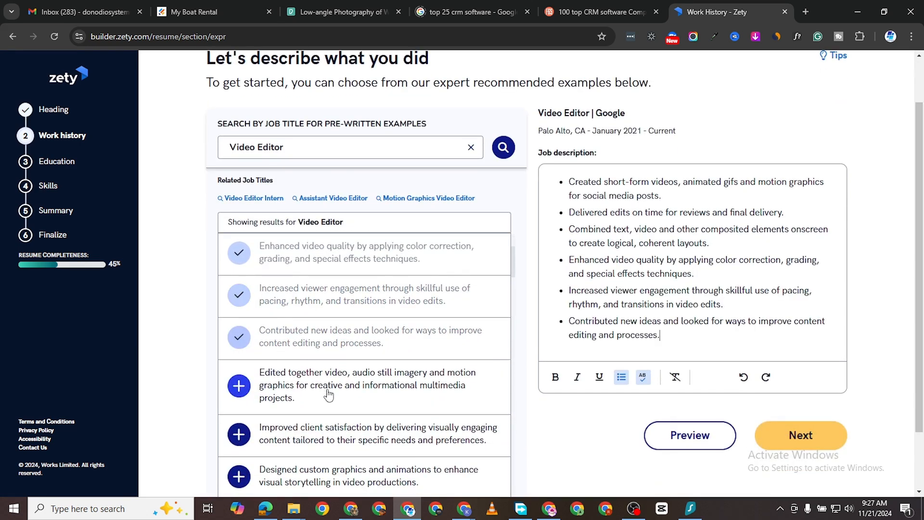
left_click(376, 385)
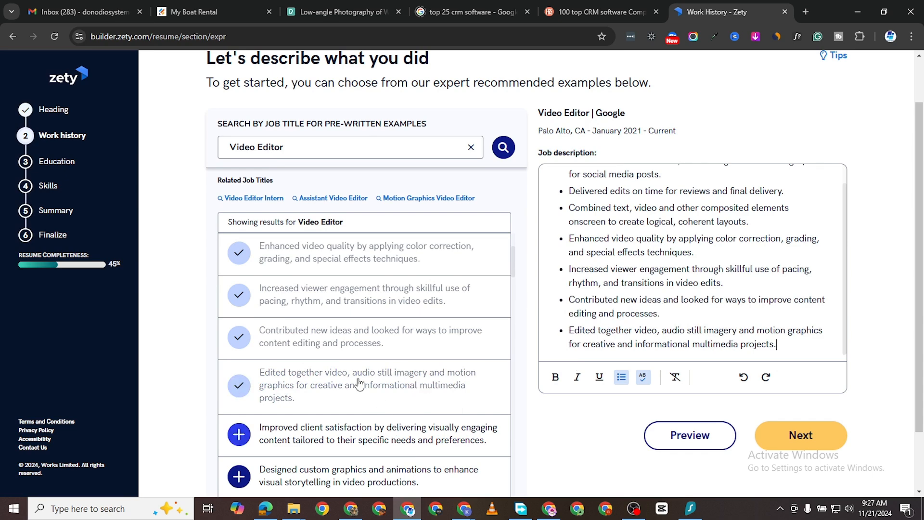
left_click(324, 381)
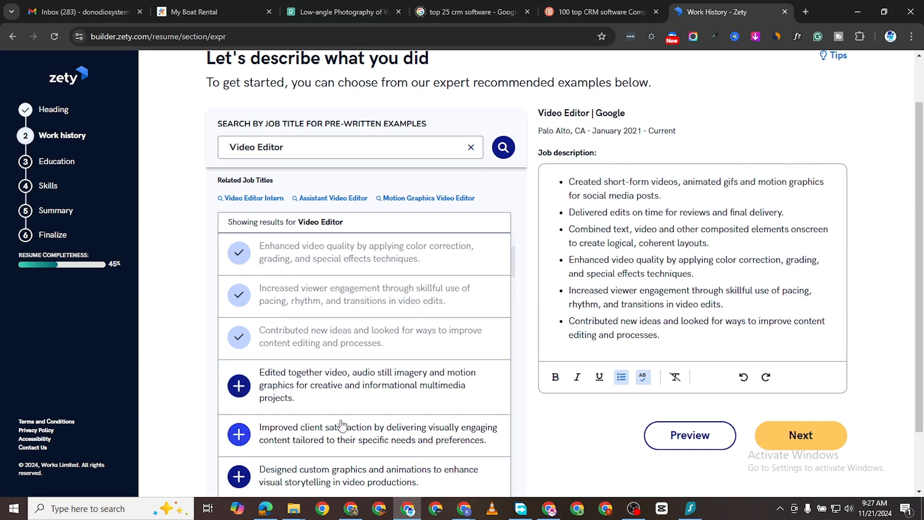
left_click(377, 439)
left_click(802, 431)
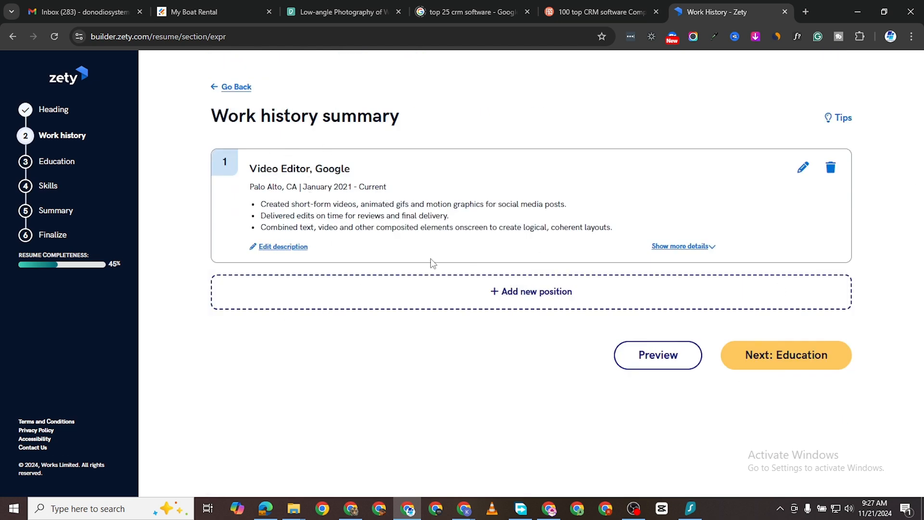
Step: Proceed from the work history summary to the education section and choose Masters or Higher as the education level
left_click(528, 295)
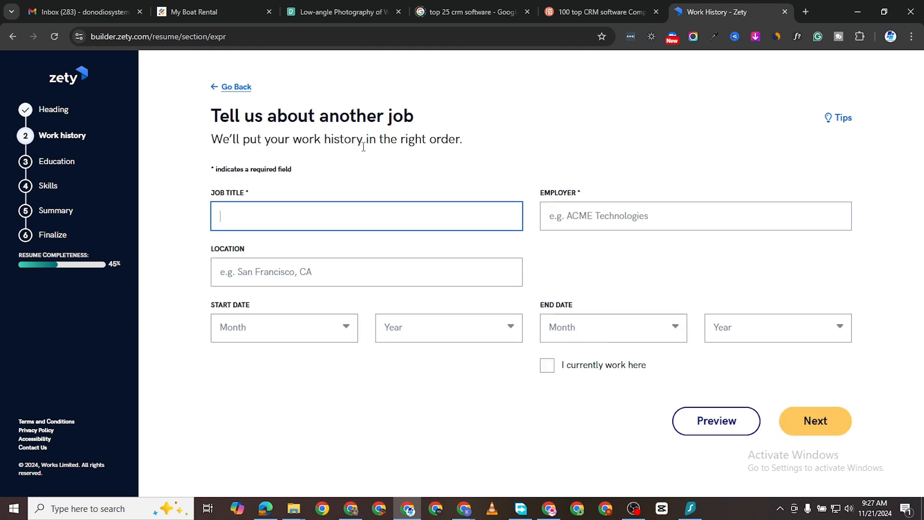
left_click(228, 88)
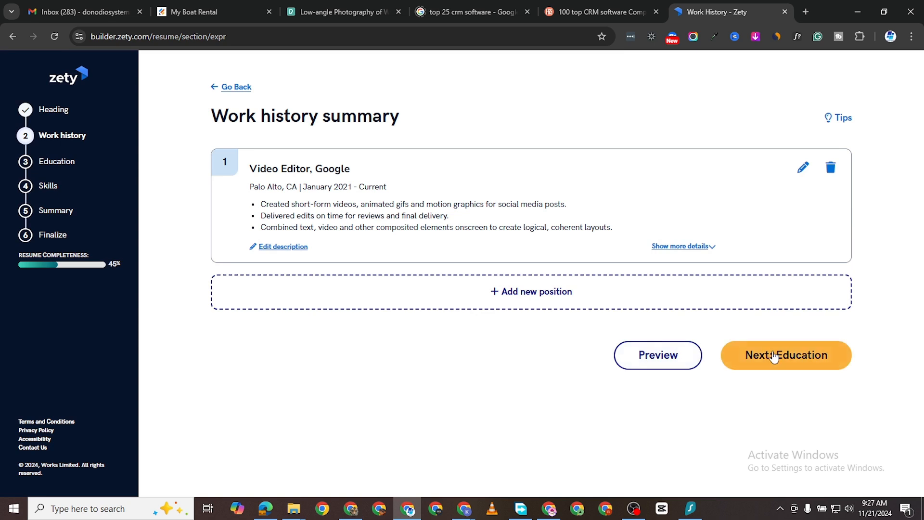
left_click(741, 356)
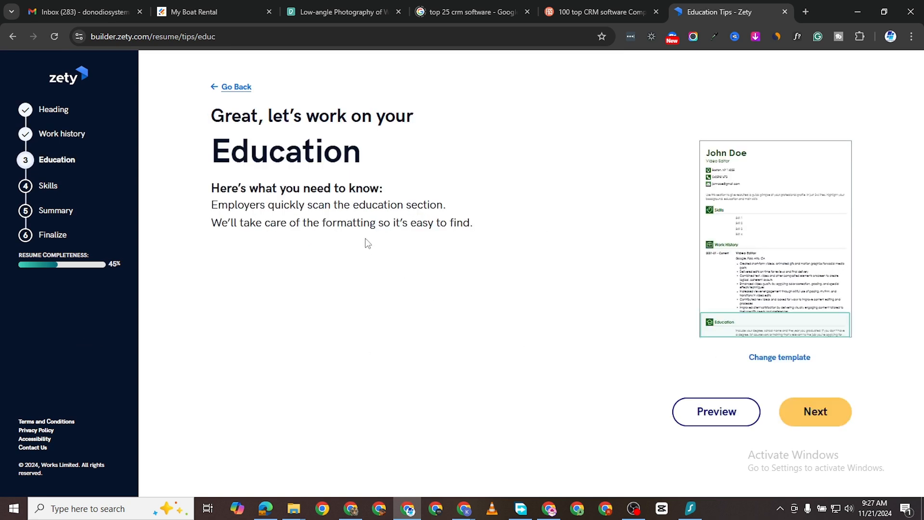
left_click(828, 424)
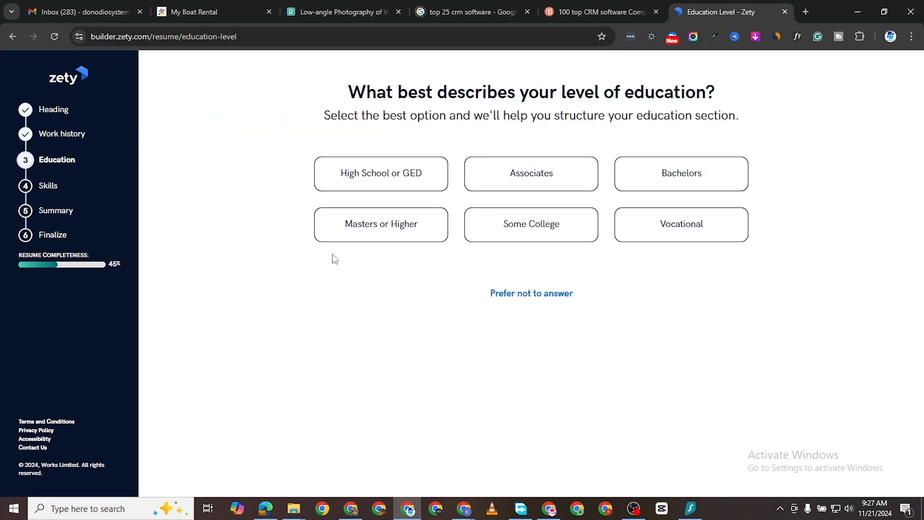
left_click(388, 186)
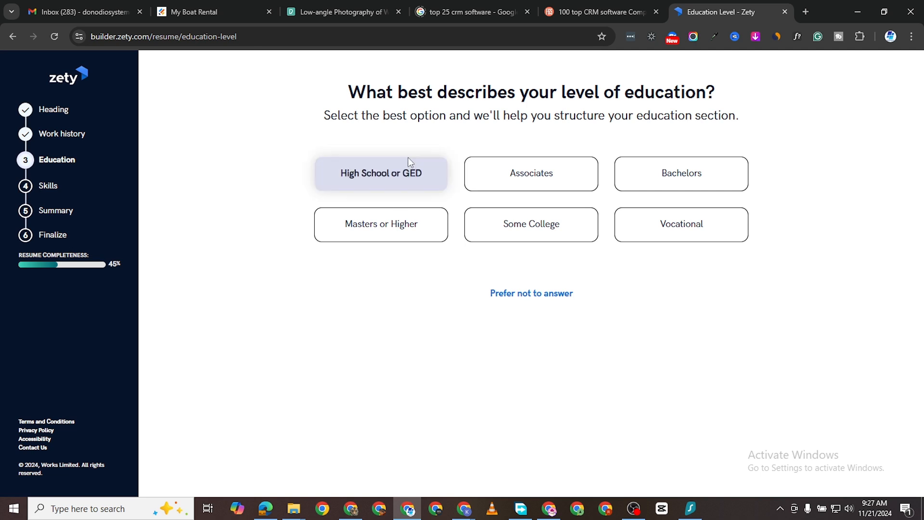
left_click(391, 230)
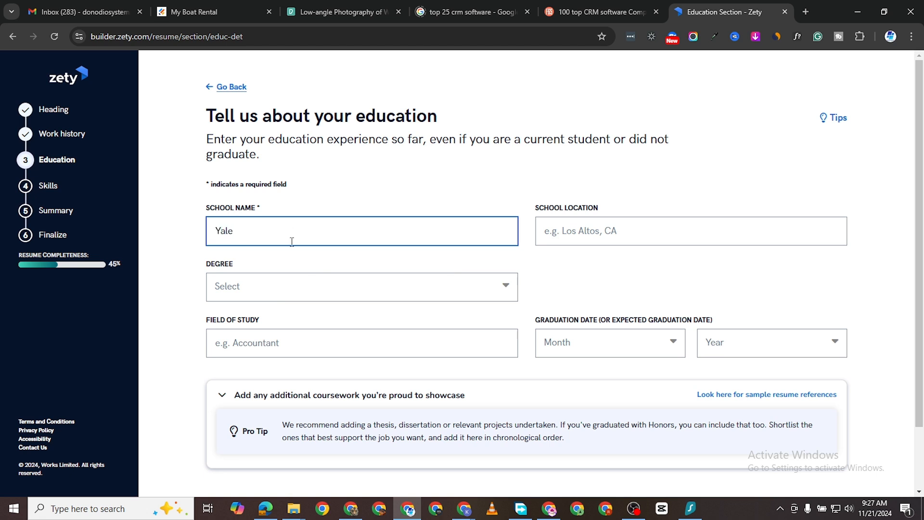
Step: Enter Yale as the school name and New York, NY as the school location
type("Yale")
left_click(630, 226)
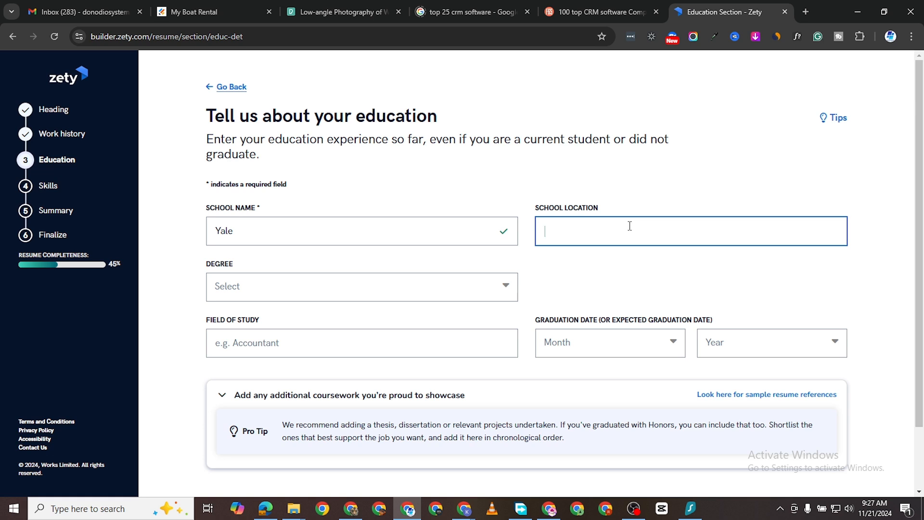
type("New York")
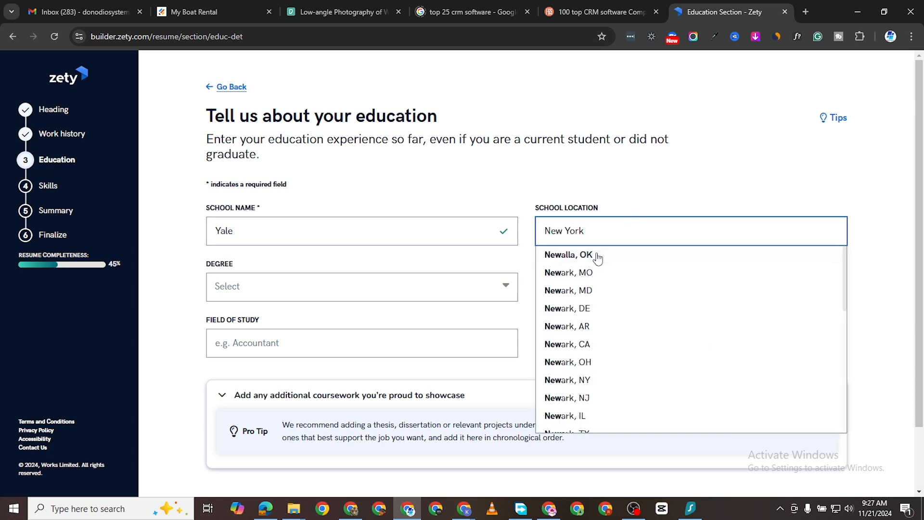
left_click(595, 255)
Step: Set the degree to Master of Arts and the field of study to Film and Video Production
left_click(287, 300)
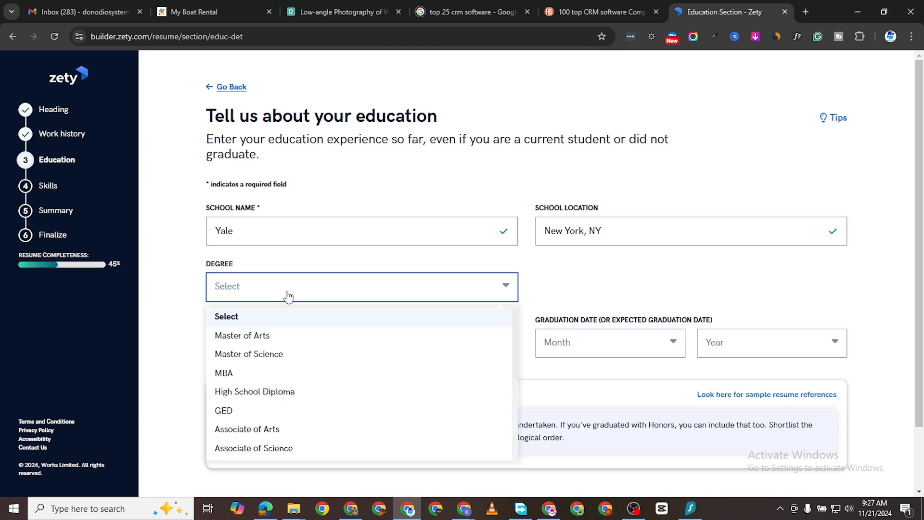
left_click(297, 343)
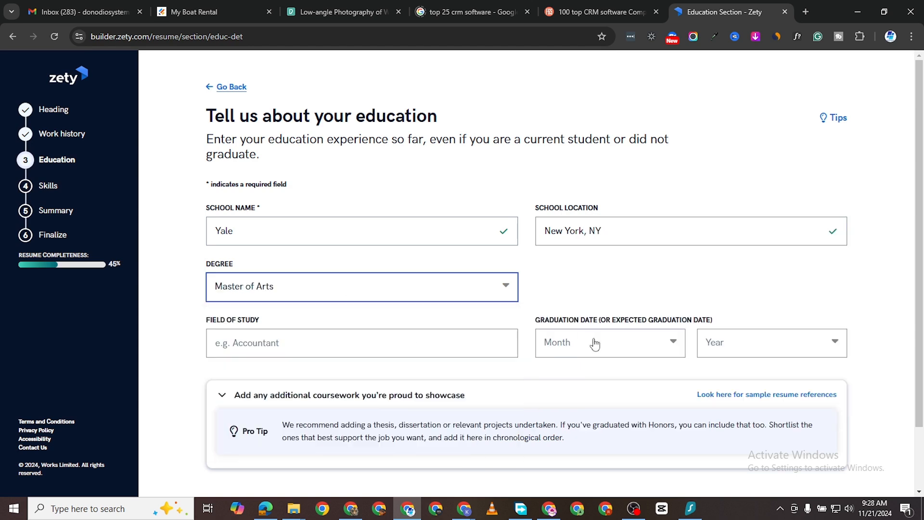
left_click(316, 354)
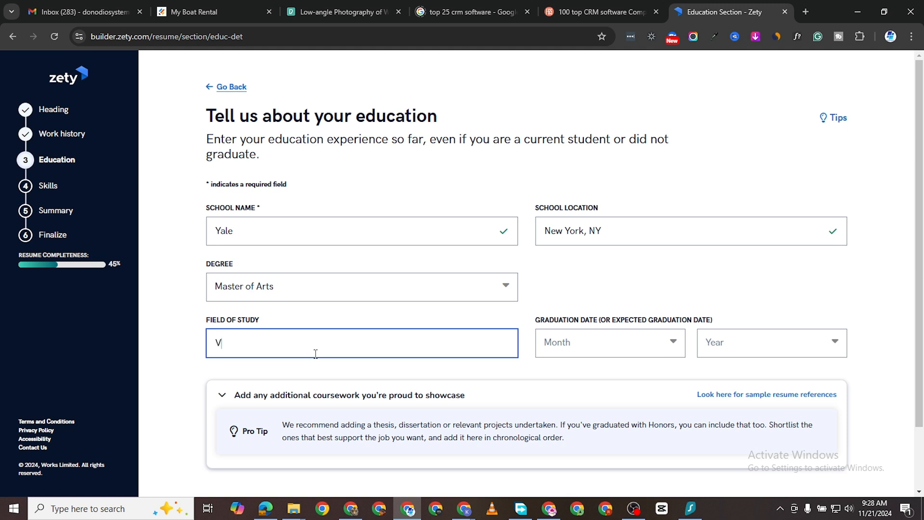
type("Video")
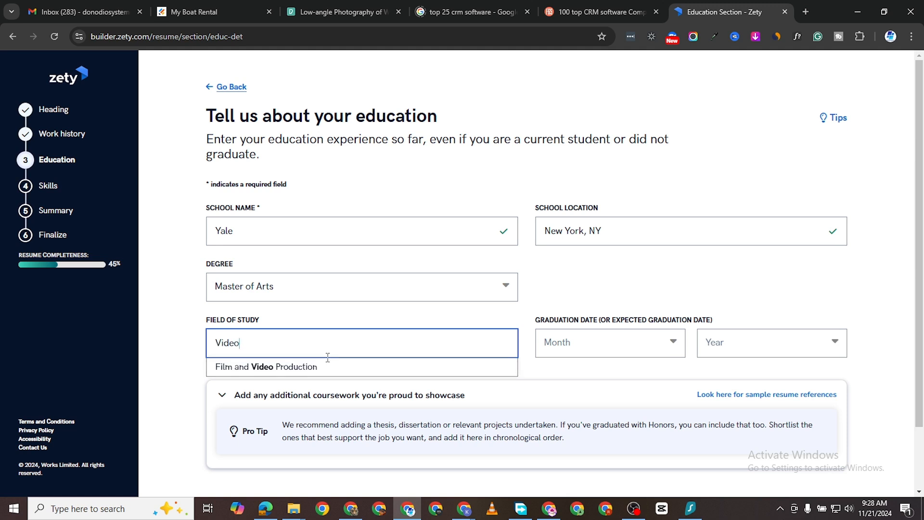
left_click(308, 365)
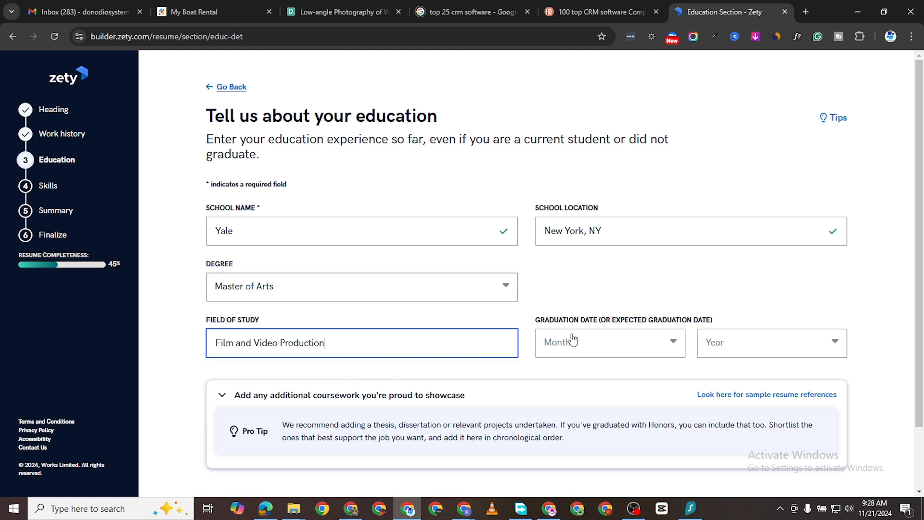
Step: Set the graduation date to January 2020 and continue to the education summary
left_click(643, 351)
left_click(590, 369)
left_click(729, 329)
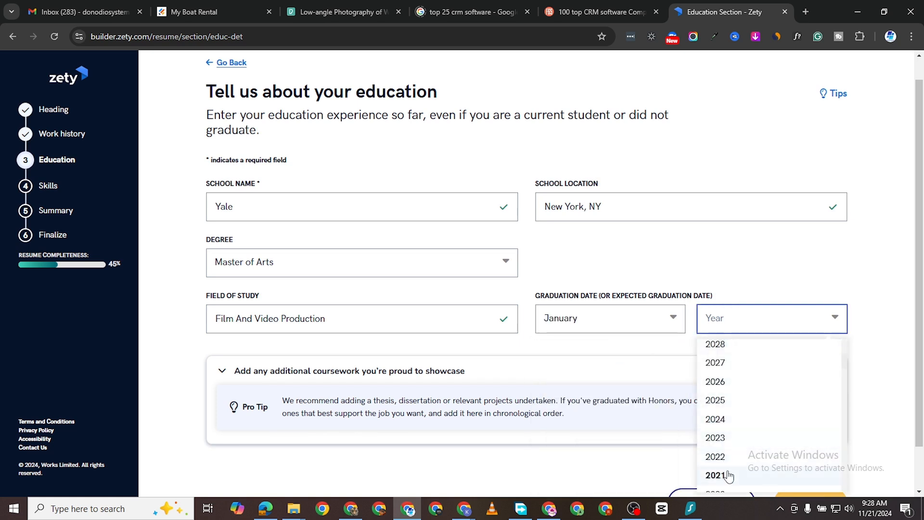
scroll(726, 477, "down", 2)
left_click(715, 380)
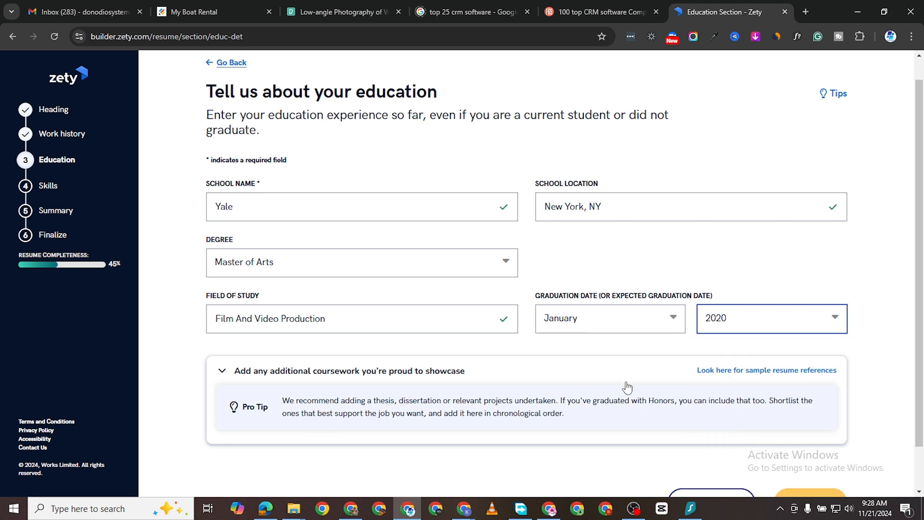
scroll(818, 423, "down", 1)
left_click(811, 453)
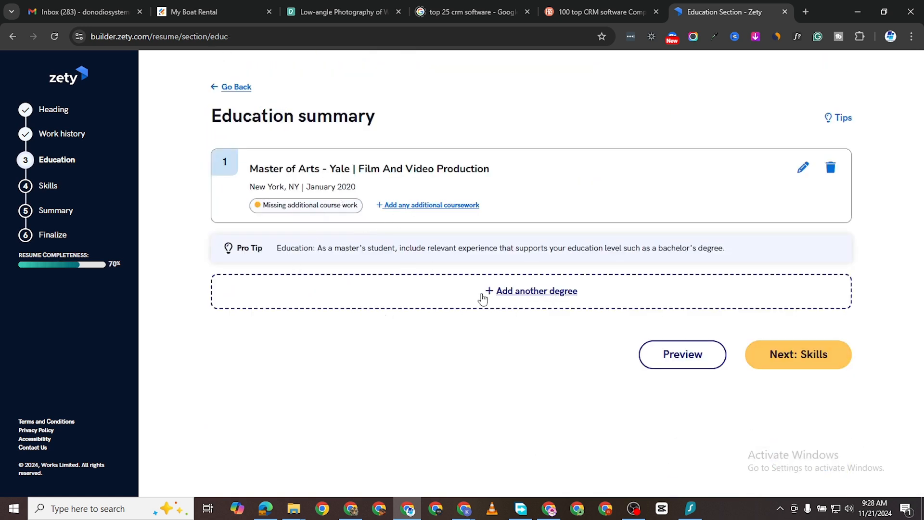
Step: Proceed to the skills section and add the suggested skills Graphic design, Premier pro, Photography and Sound editing
left_click(797, 364)
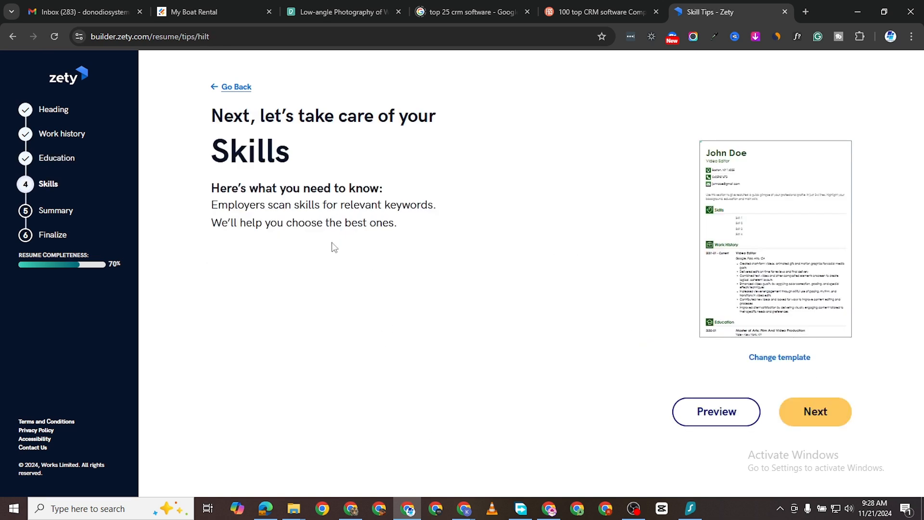
left_click(818, 413)
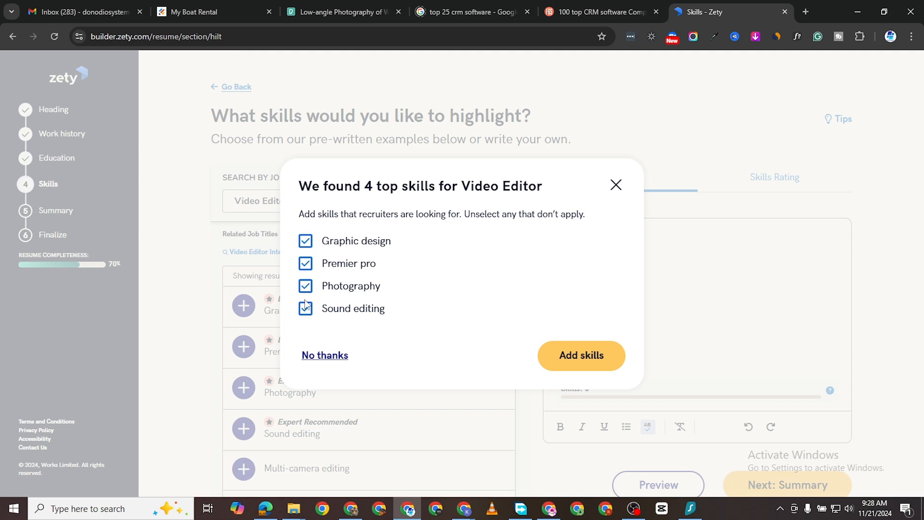
left_click(598, 356)
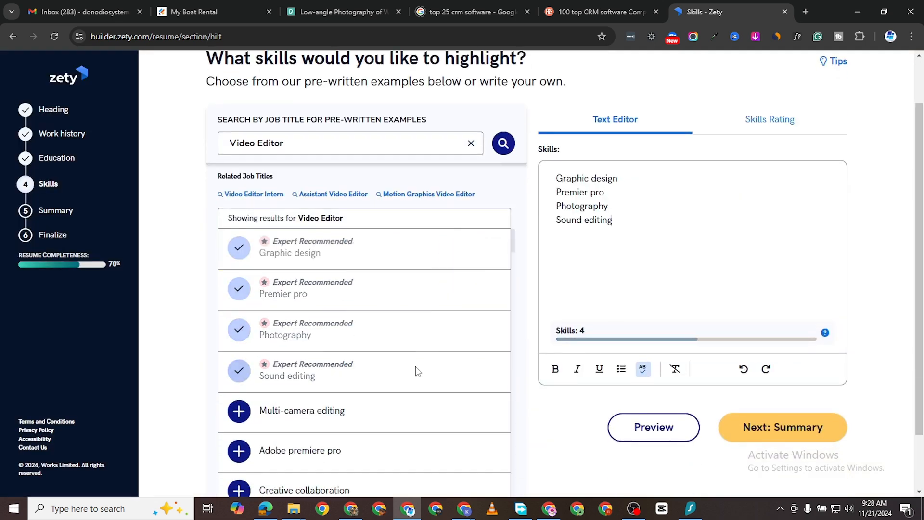
Step: Add the pre-written skills Multi-camera editing, Adobe premiere pro, Creative collaboration and Audio-to-video synchronization
scroll(415, 370, "down", 5)
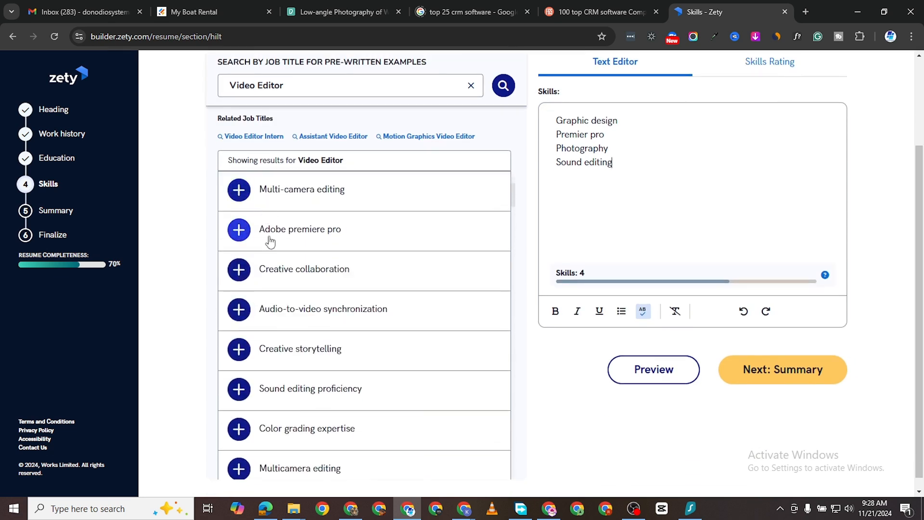
left_click(278, 202)
left_click(267, 231)
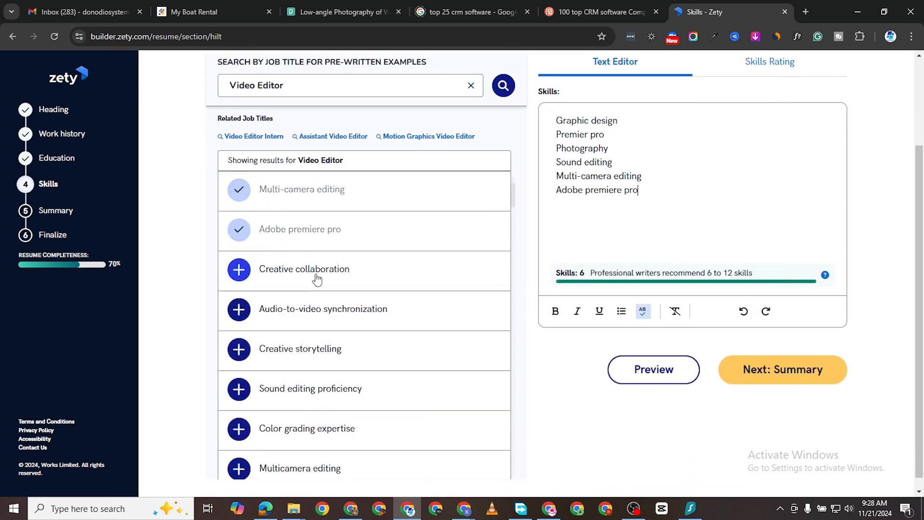
left_click(317, 279)
left_click(320, 309)
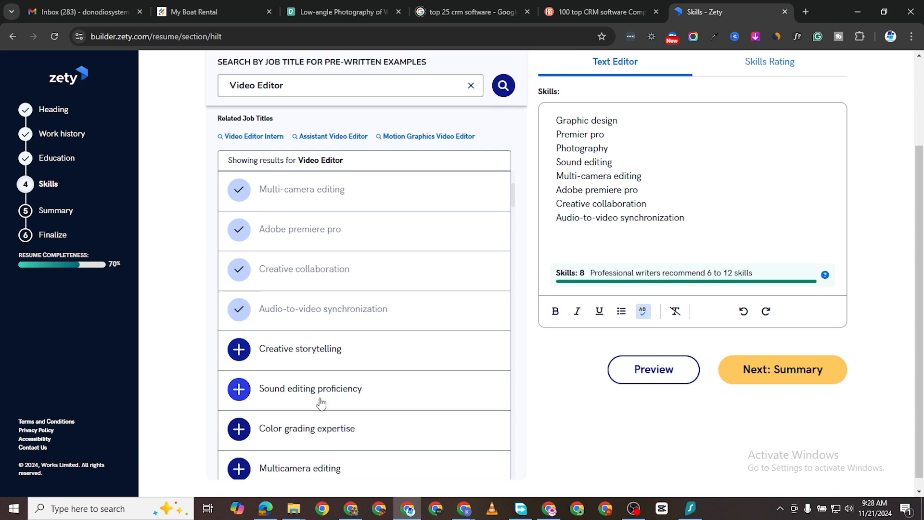
Step: Look through the remaining suggested skills and continue to the summary section, accepting the offer of professional summary ideas
scroll(320, 402, "down", 3)
scroll(318, 398, "down", 20)
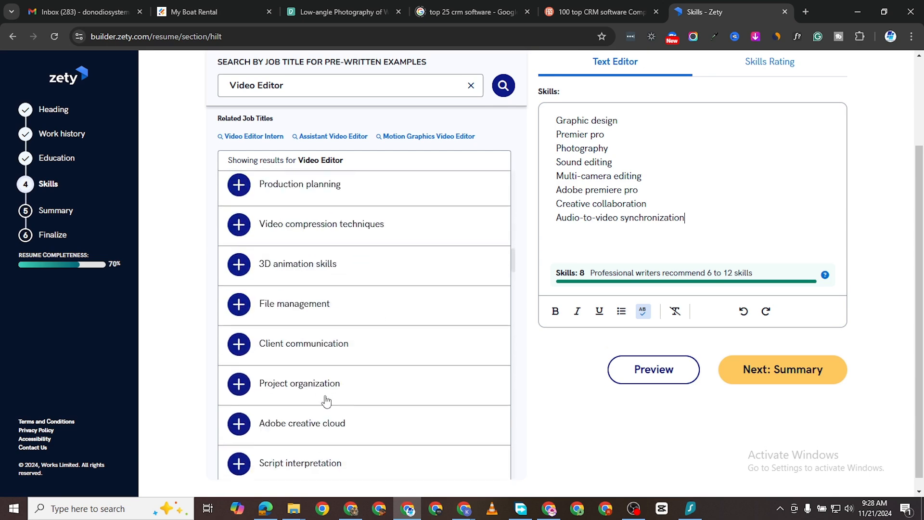
scroll(340, 388, "down", 20)
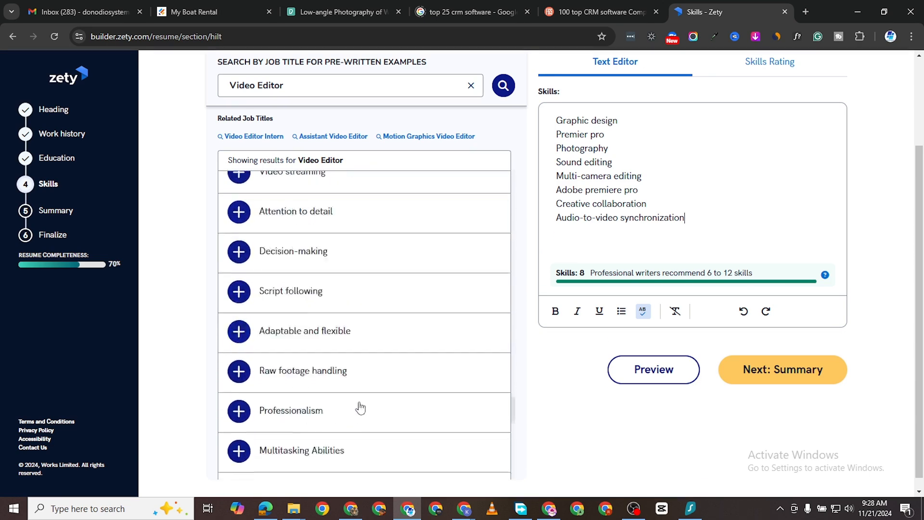
scroll(365, 434, "down", 5)
scroll(386, 384, "up", 20)
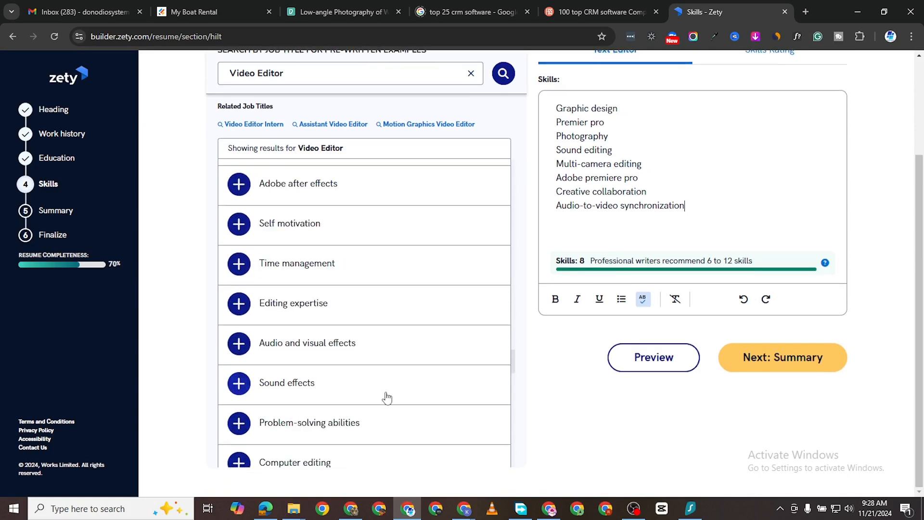
scroll(662, 445, "up", 3)
scroll(662, 446, "down", 3)
left_click(758, 356)
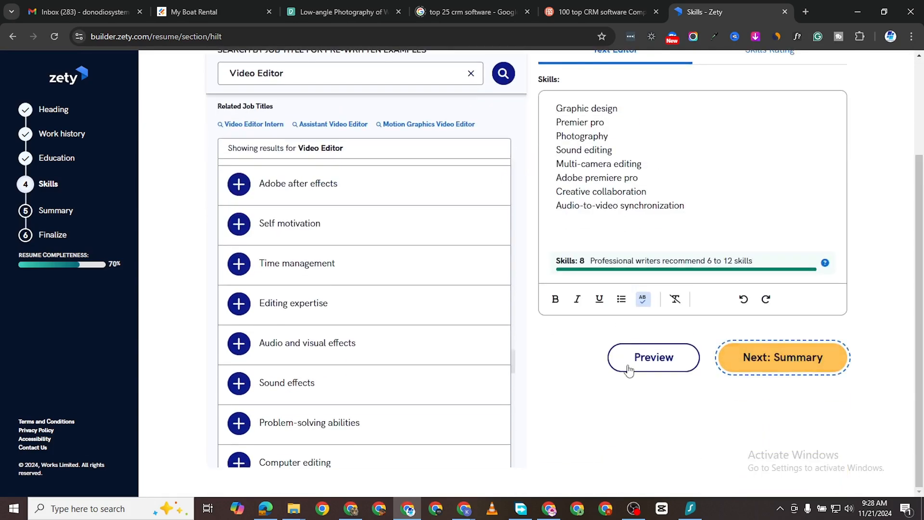
left_click(815, 411)
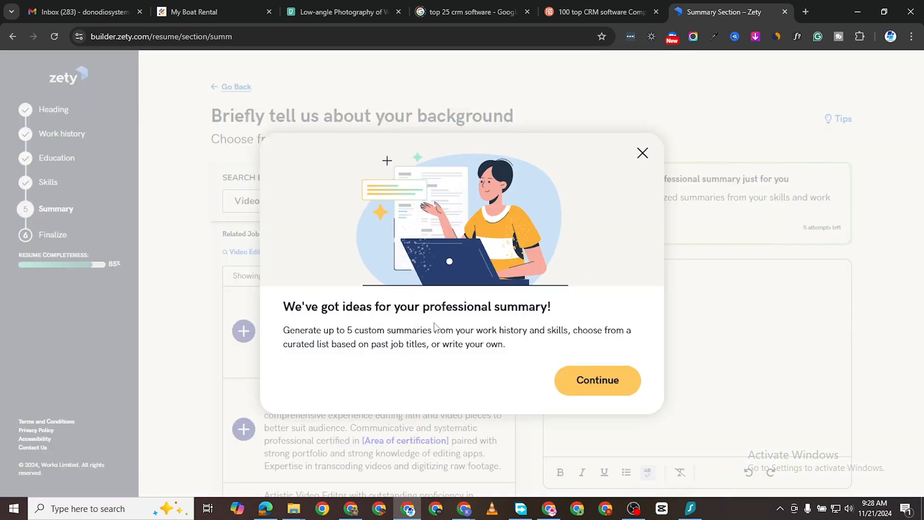
left_click(594, 393)
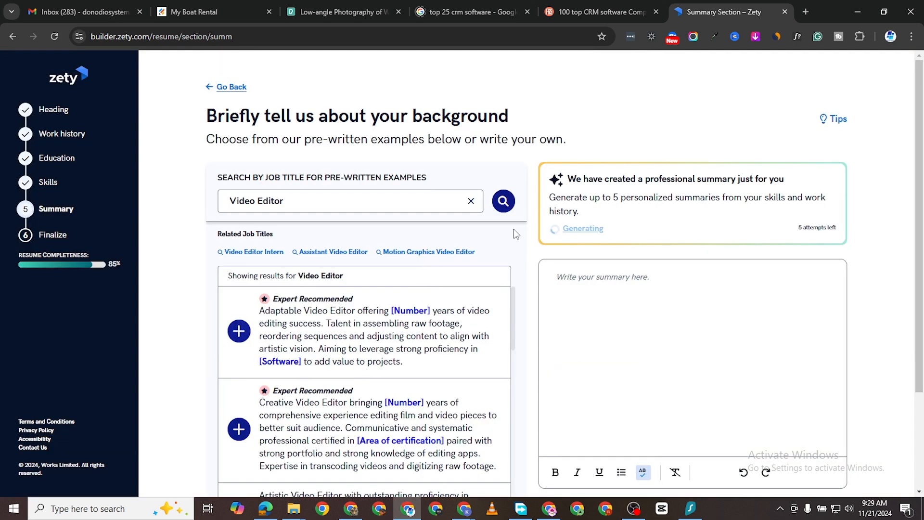
Step: Add the two expert-recommended Video Editor summaries, "Adaptable Video Editor" and "Creative Video Editor", below the generated summary
scroll(357, 315, "down", 1)
scroll(353, 339, "up", 1)
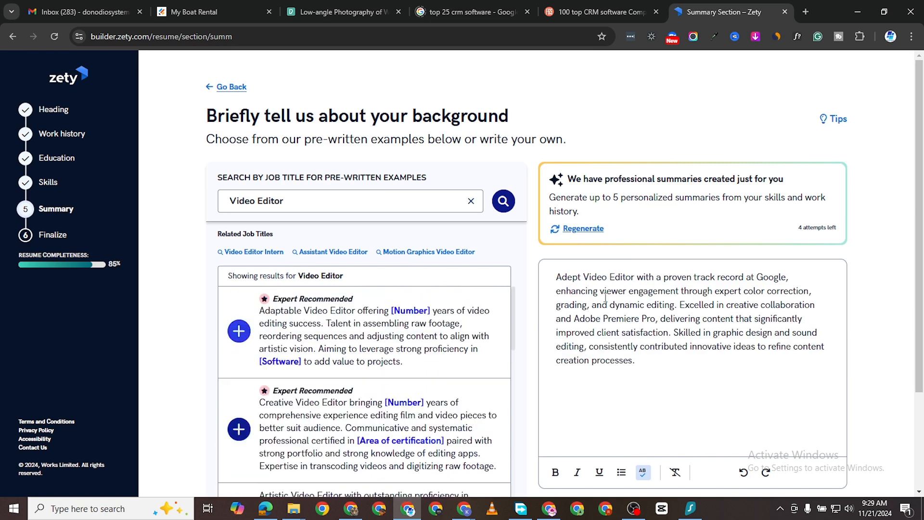
scroll(323, 402, "down", 1)
scroll(317, 368, "up", 1)
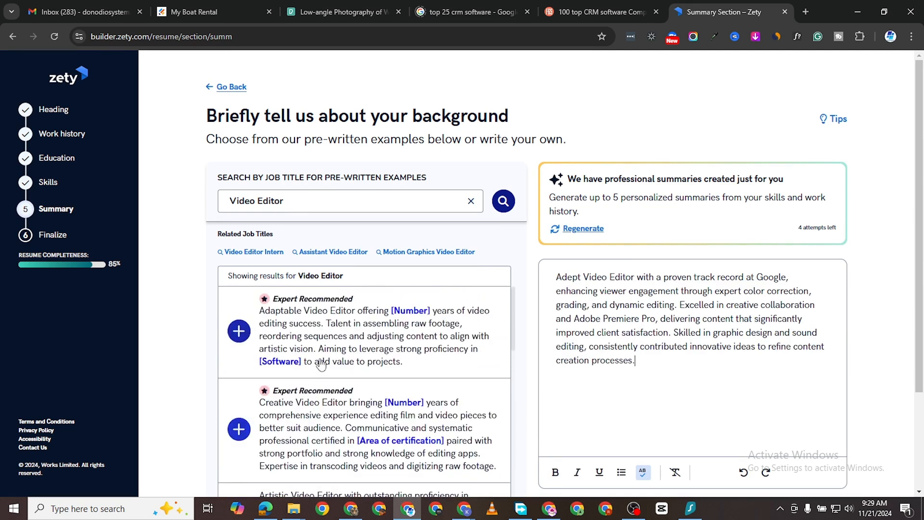
left_click(239, 331)
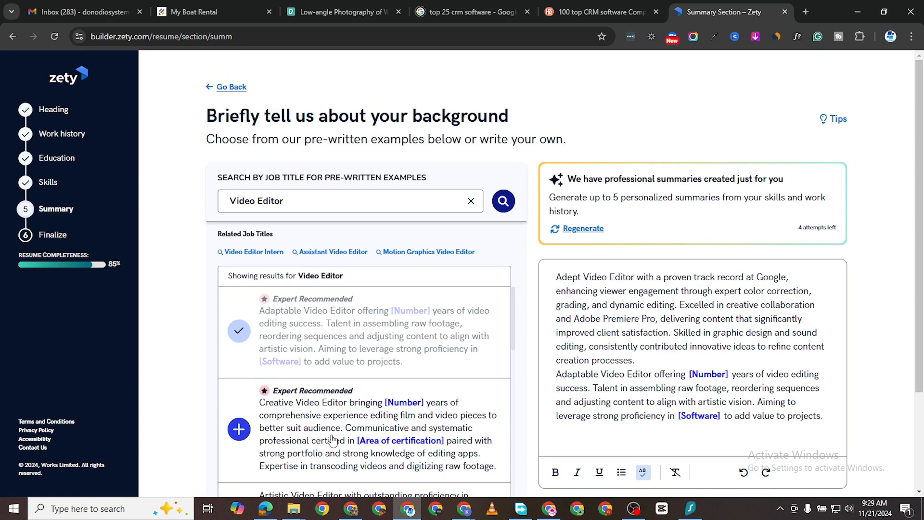
left_click(355, 427)
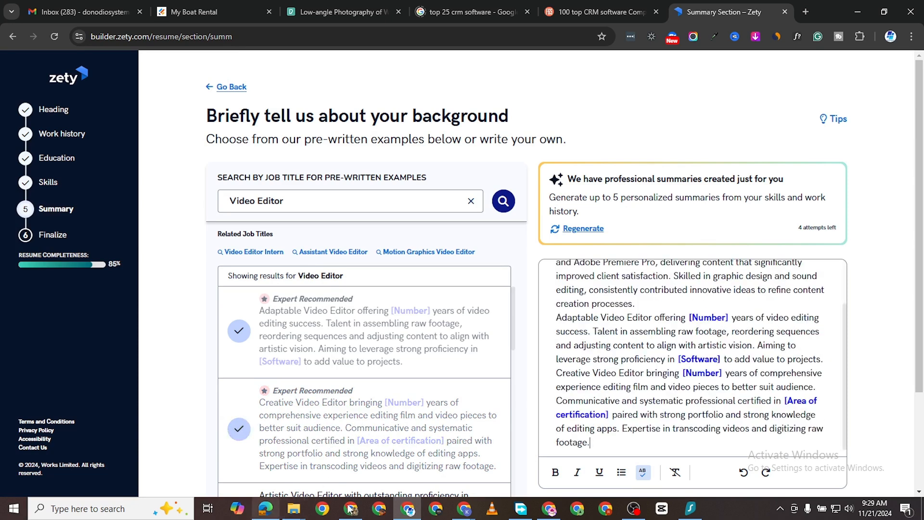
Step: Separate the three summary paragraphs with blank lines before "Adaptable Video Editor" and before "Creative Video Editor"
scroll(655, 351, "down", 1)
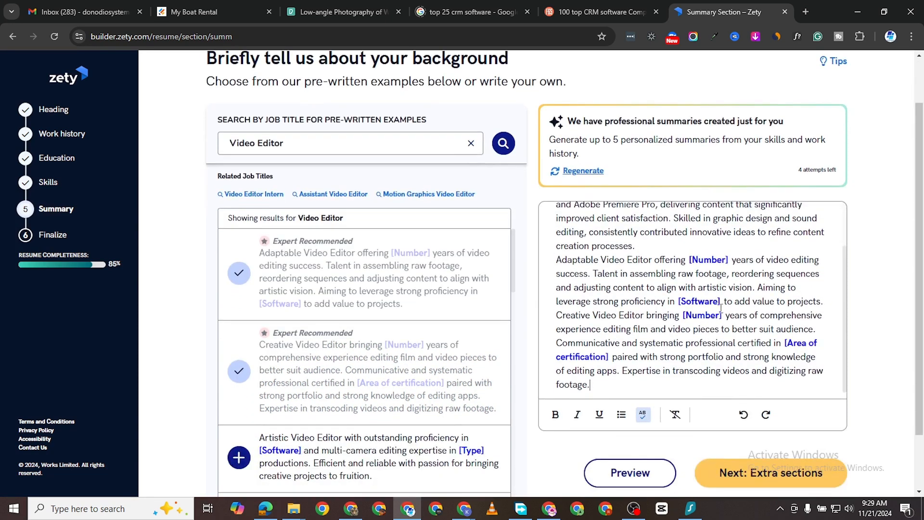
scroll(717, 251, "up", 1)
scroll(730, 269, "down", 1)
scroll(653, 254, "up", 2)
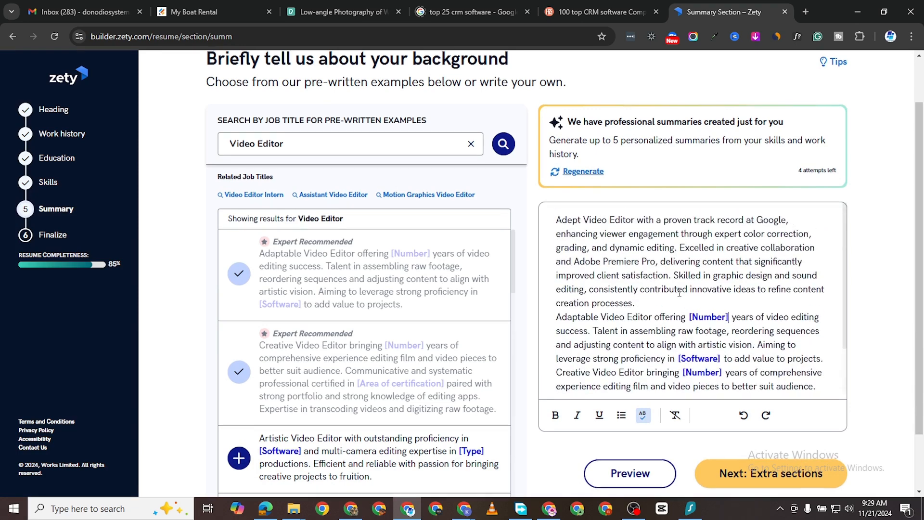
left_click(651, 302)
key("Return")
scroll(741, 302, "down", 2)
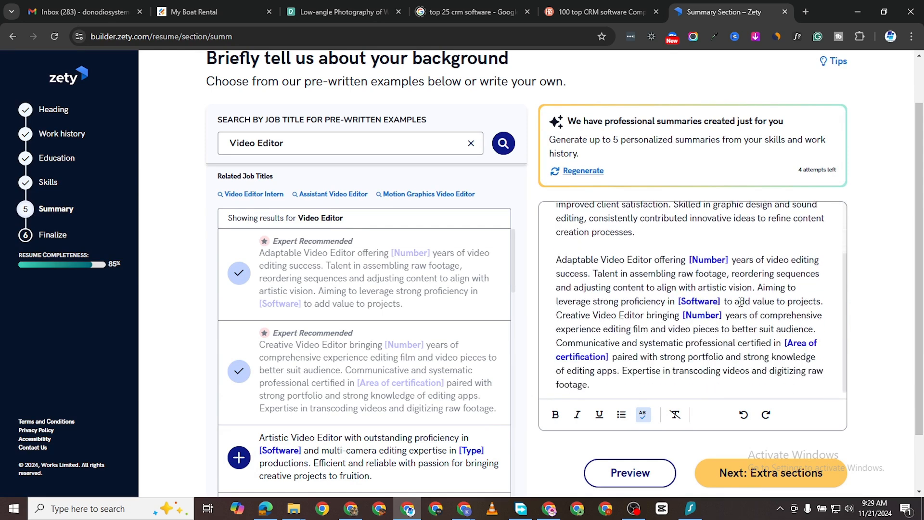
left_click(824, 301)
key("Return")
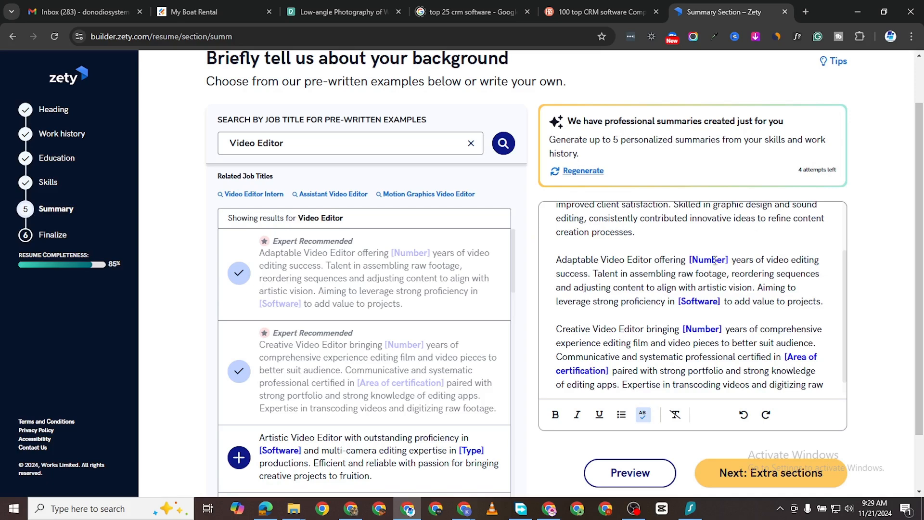
Step: Replace the [Number] placeholder in the "Adaptable Video Editor" paragraph with 4, keeping the wording "offering 4 years"
key("BackSpace")
key("BackSpace")
key("BackSpace")
key("BackSpace")
key("BackSpace")
key("BackSpace")
key("BackSpace")
key("BackSpace")
key("BackSpace")
key("BackSpace")
key("BackSpace")
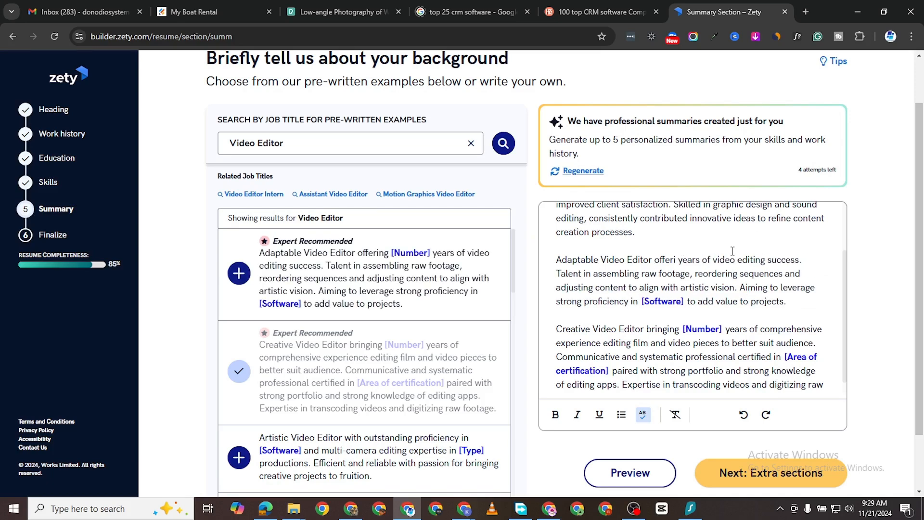
type("ng 4")
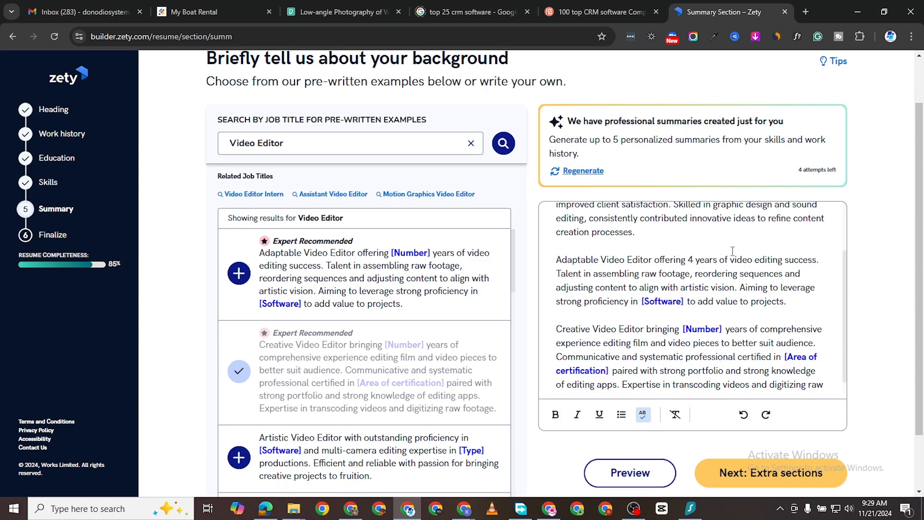
Step: Replace the [Software] placeholder in the "Adaptable Video Editor" paragraph with Da Vinci Resolve, correcting the misspelled word
double_click(683, 301)
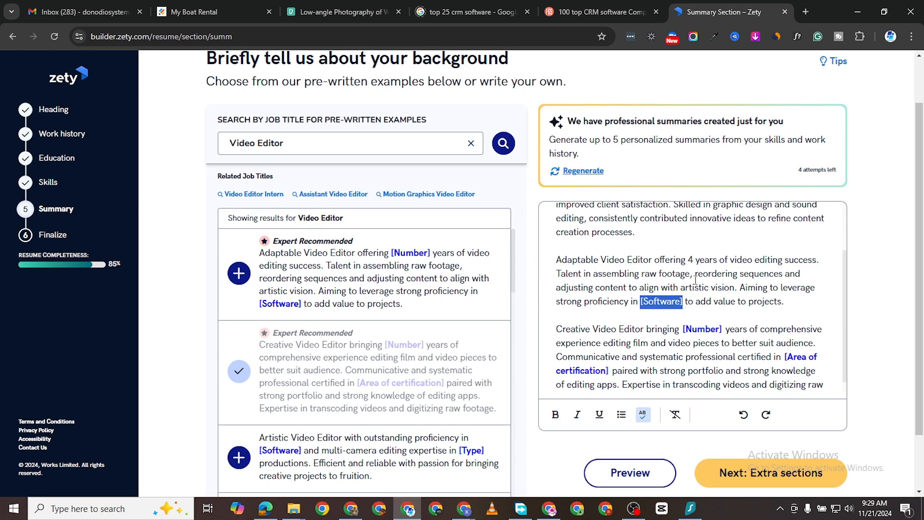
type("Da Vin")
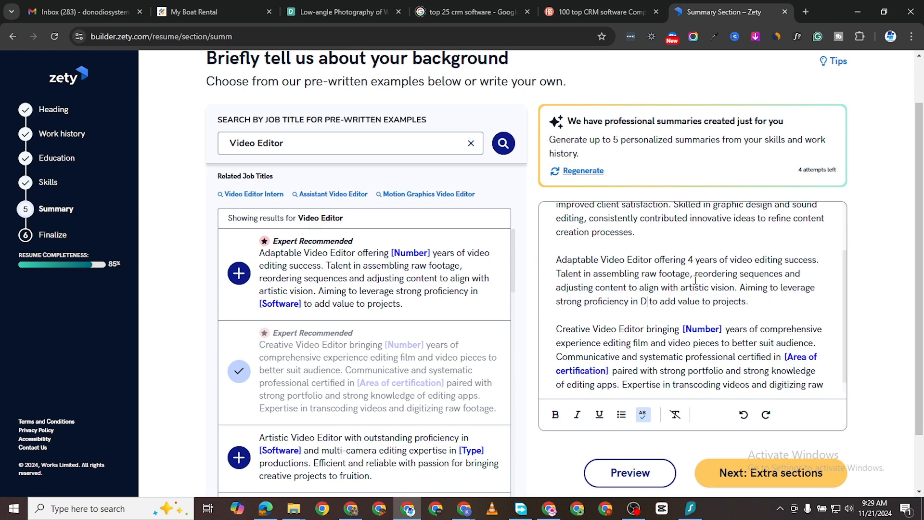
type("ci Re")
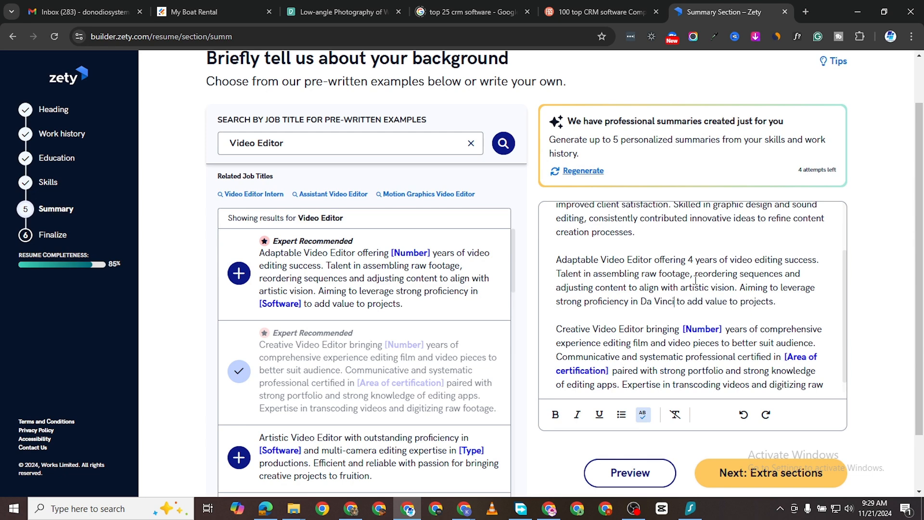
type("olve")
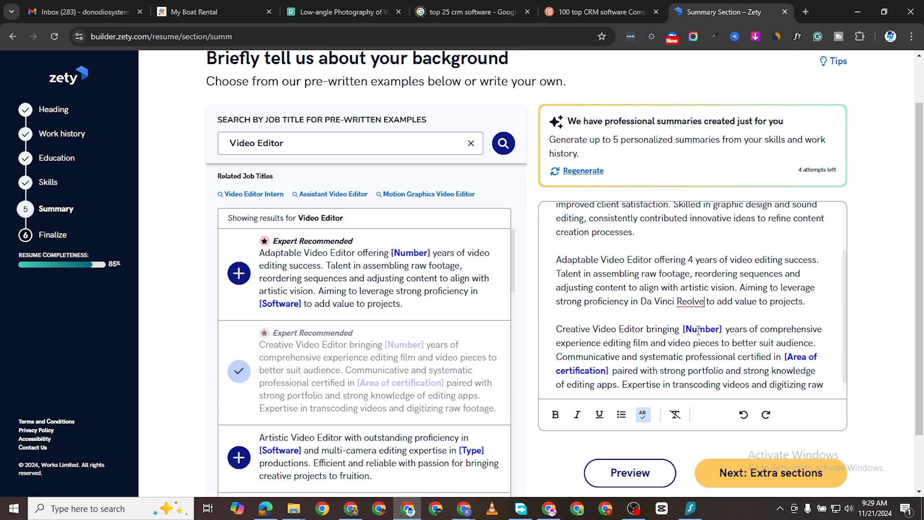
right_click(689, 304)
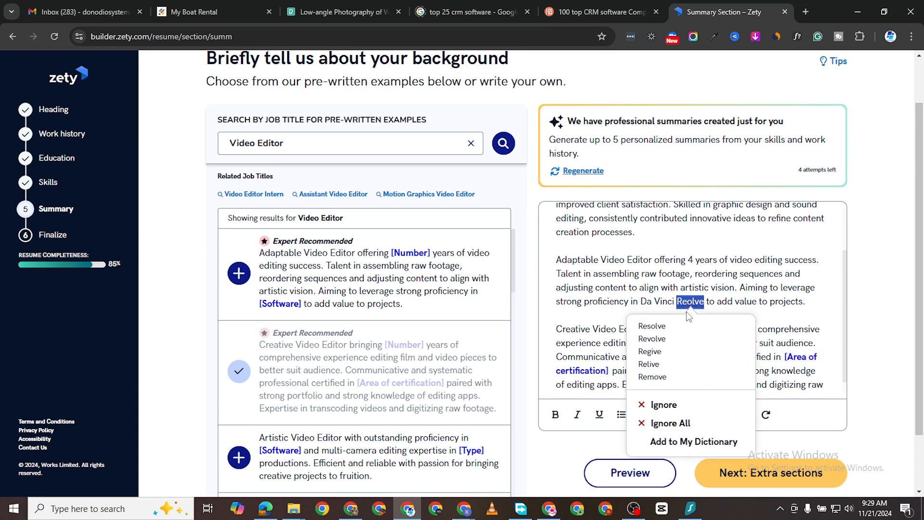
left_click(669, 327)
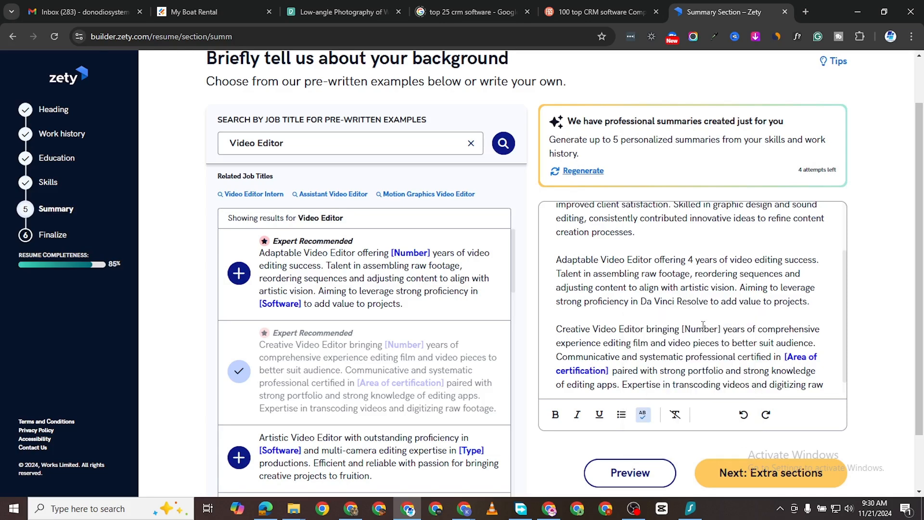
Step: Replace the [Area of certification] placeholder in the "Creative Video Editor" paragraph with Graphic Design and continue to the extra sections
scroll(705, 333, "down", 2)
scroll(660, 260, "up", 3)
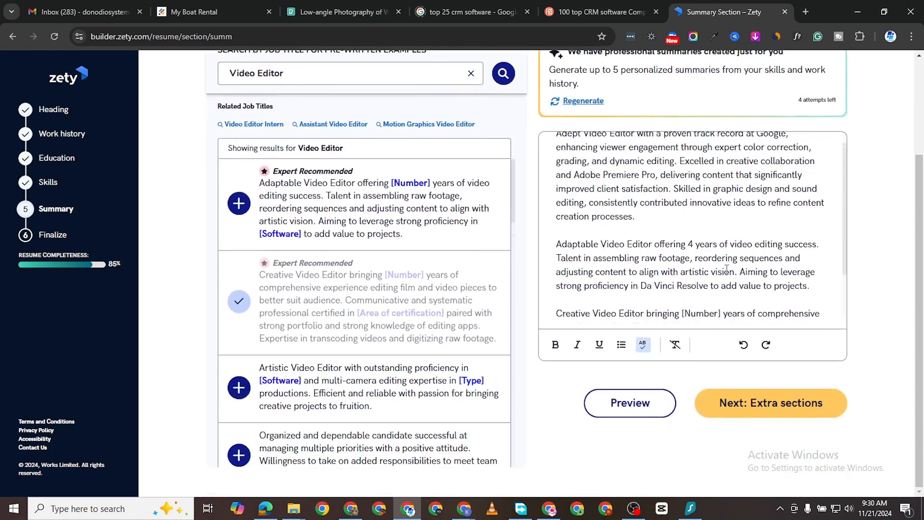
left_click(617, 250)
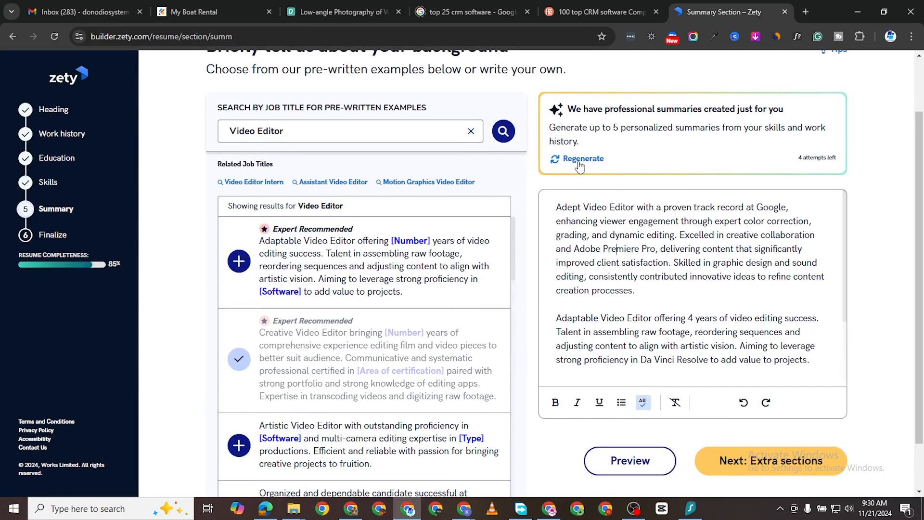
scroll(767, 305, "down", 3)
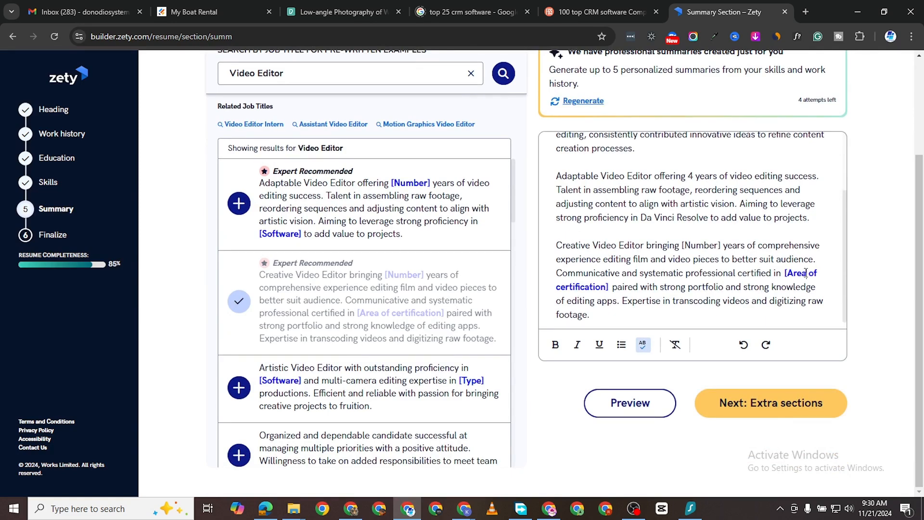
left_click(806, 273)
type("Graph")
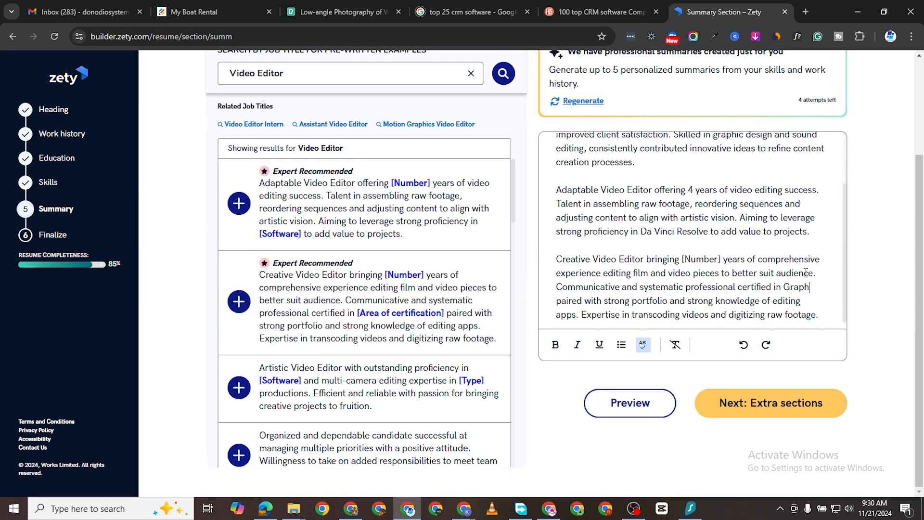
type("ic Design")
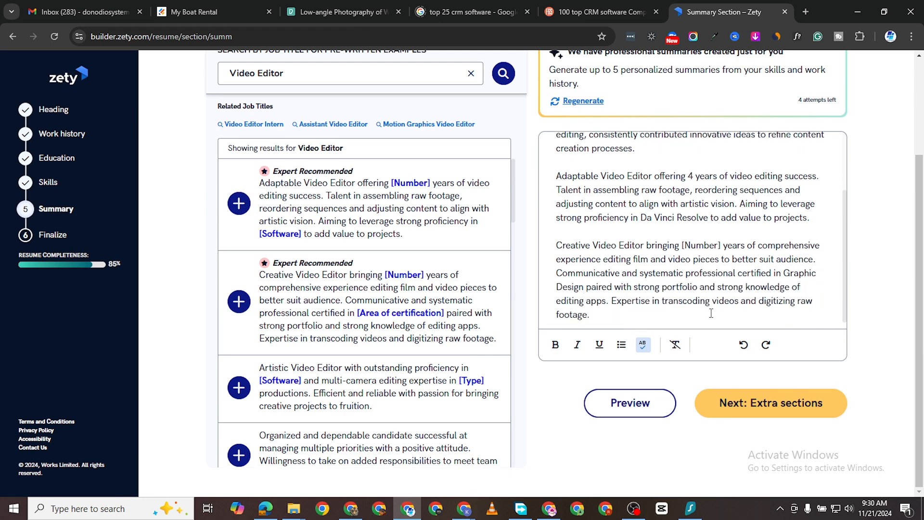
scroll(711, 313, "up", 2)
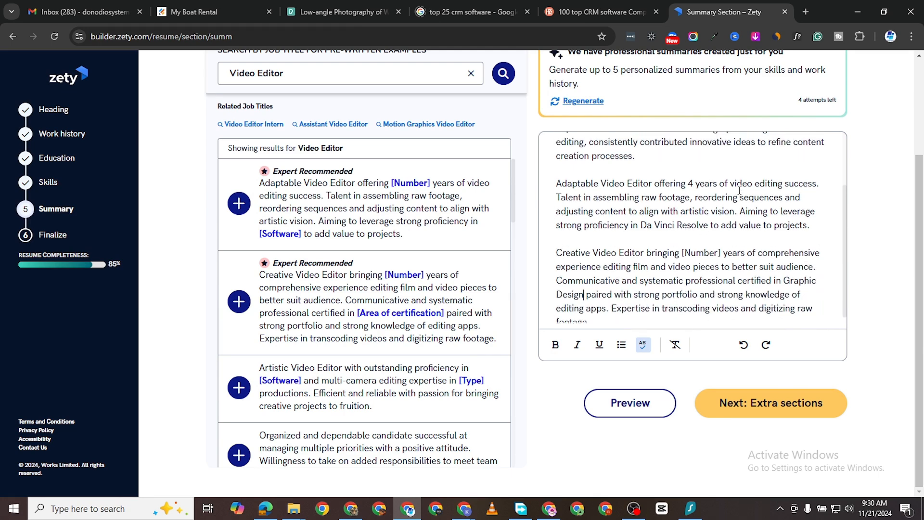
left_click(761, 411)
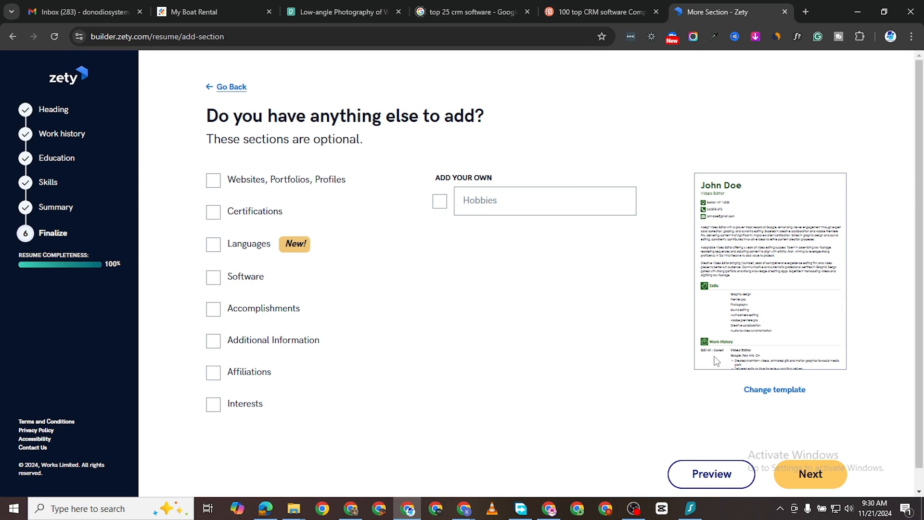
Step: Skip all optional extra sections, proceed past the Smart Apply page and dismiss the completion message to reach the final resume editor
left_click(810, 475)
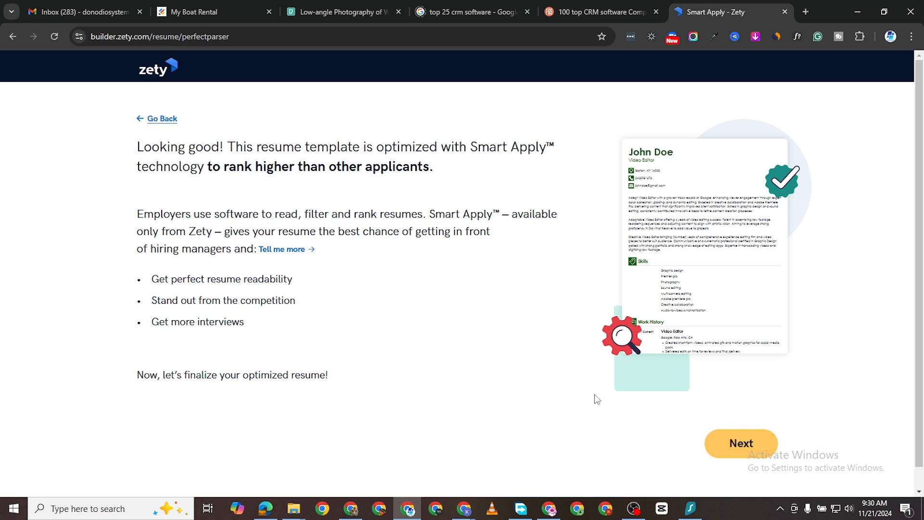
left_click(738, 440)
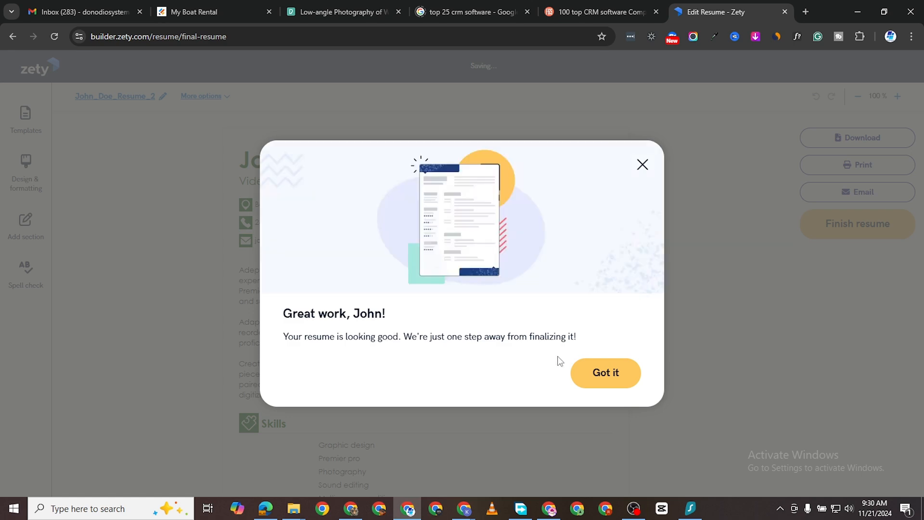
left_click(585, 377)
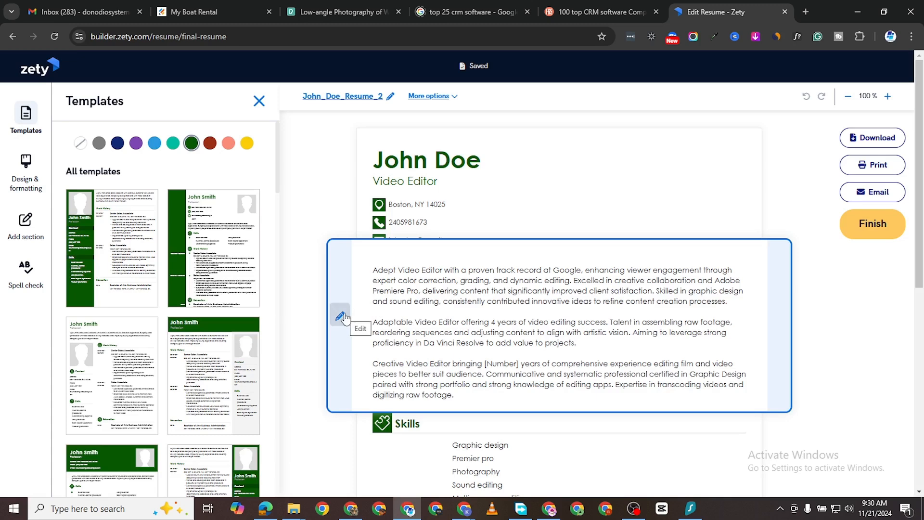
Step: Reopen the professional summary from the finished resume, review its three paragraphs and save it back to the resume
left_click(342, 316)
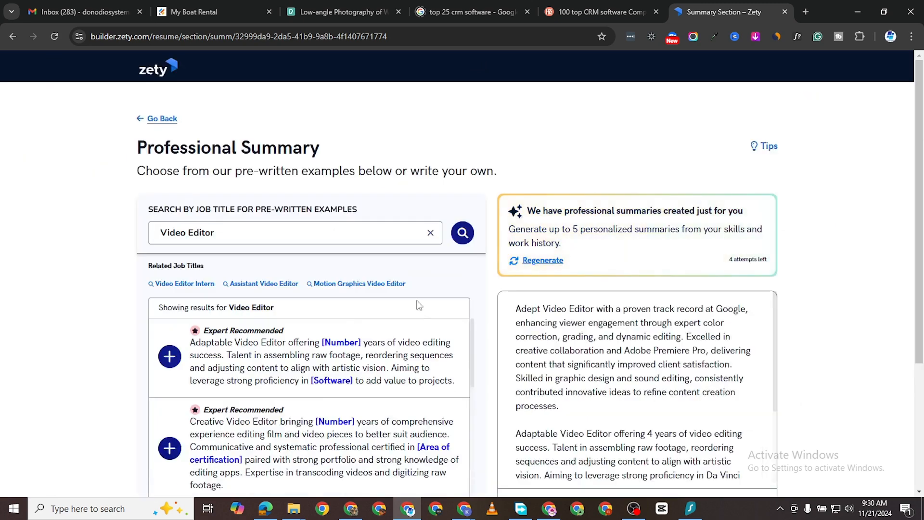
scroll(318, 390, "down", 5)
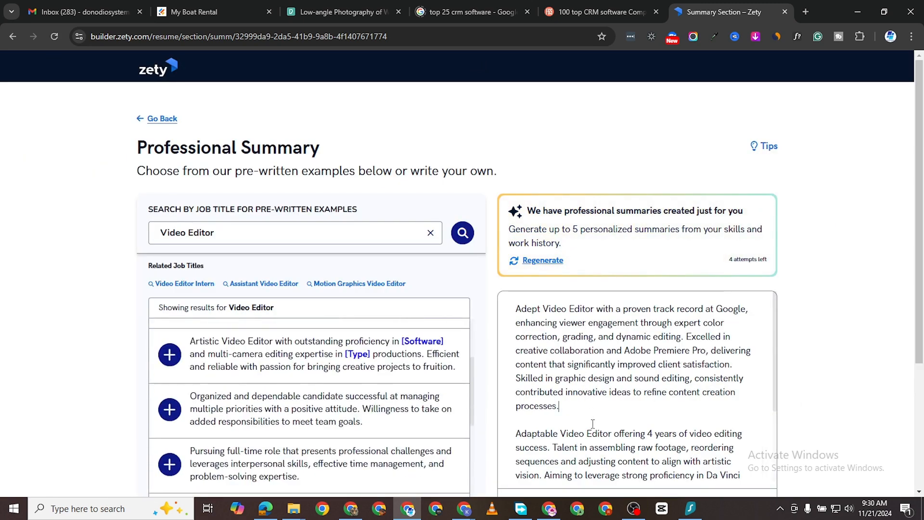
scroll(593, 423, "down", 6)
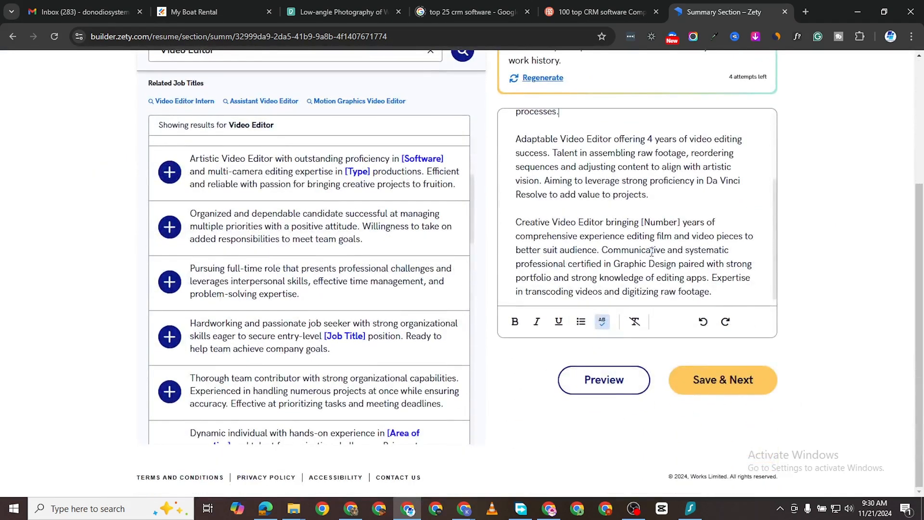
left_click(722, 380)
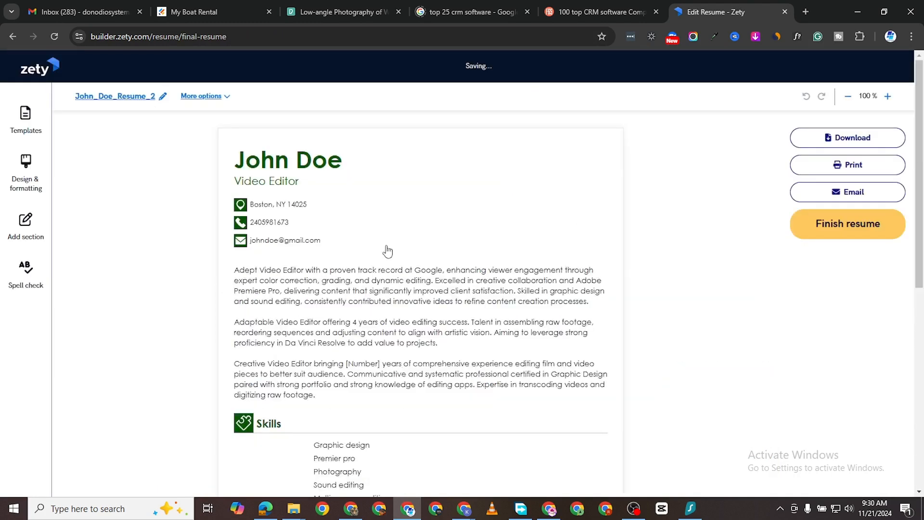
Step: Compare several green resume templates and apply the one with a solid green sidebar and a photo above the name
left_click(204, 222)
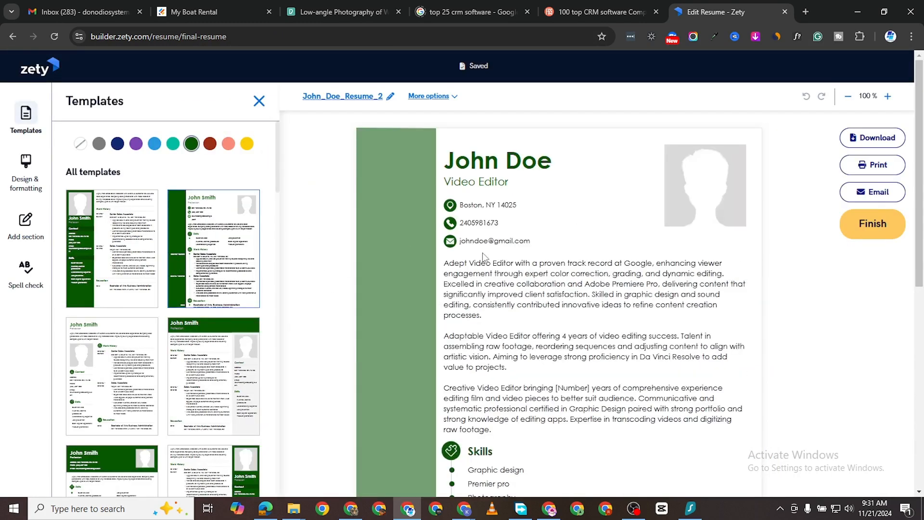
left_click(83, 265)
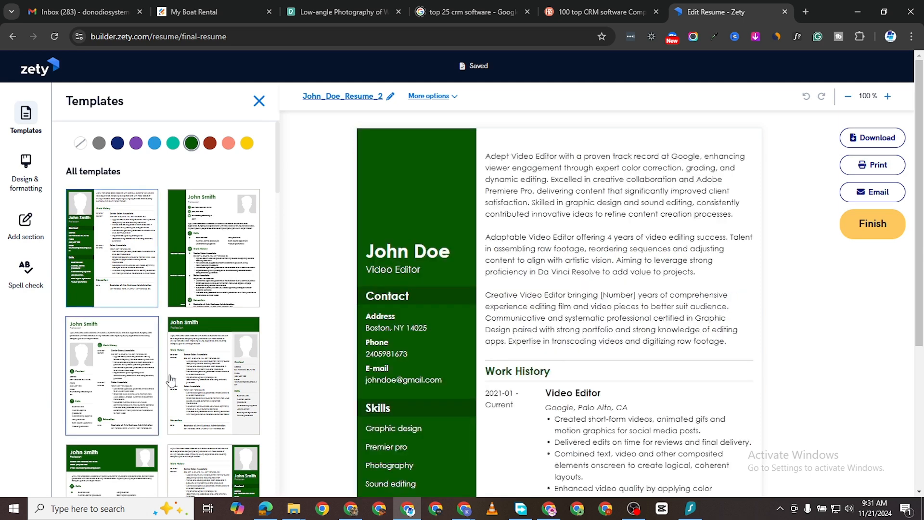
left_click(190, 380)
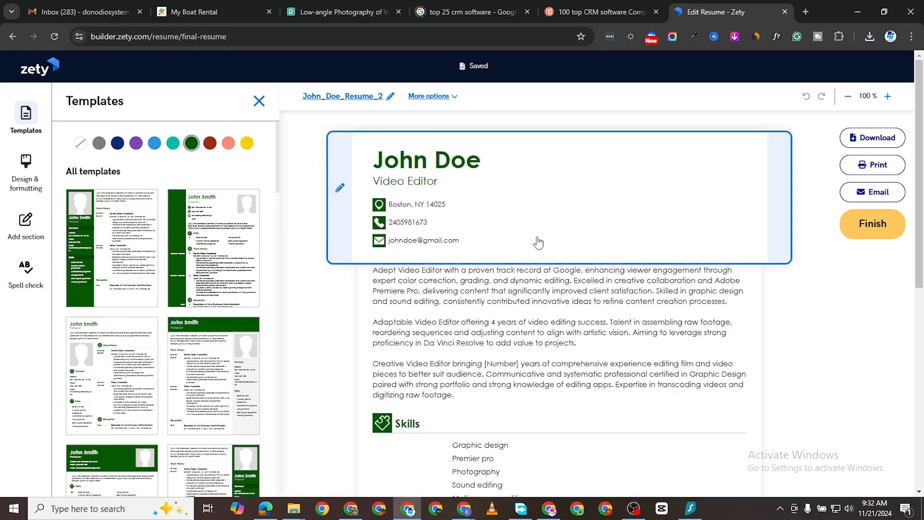
left_click(106, 233)
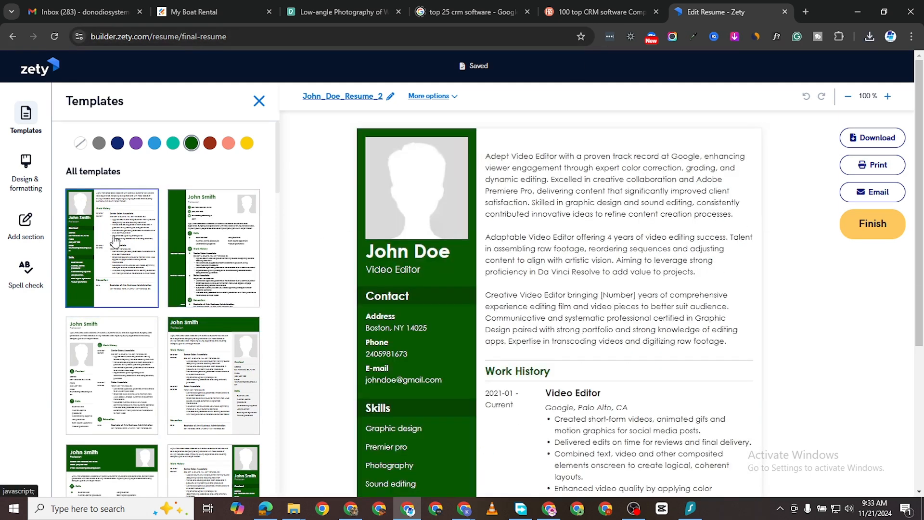
left_click(115, 240)
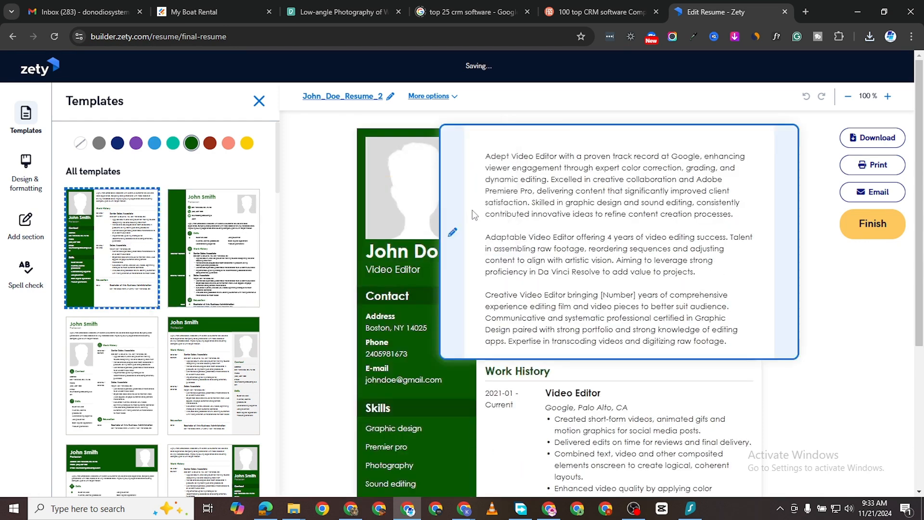
Step: Upload the portrait of the man in a green T-shirt from the Downloads folder as the resume photo
mouse_move(424, 190)
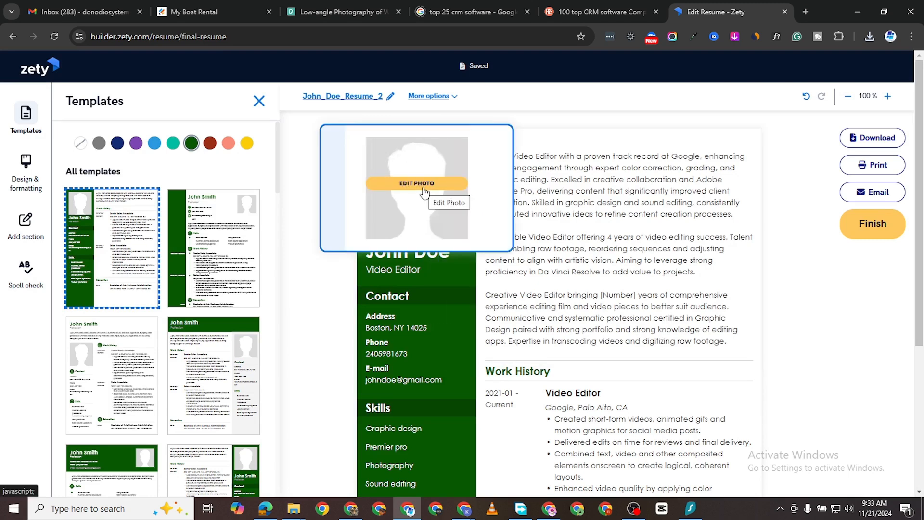
left_click(424, 189)
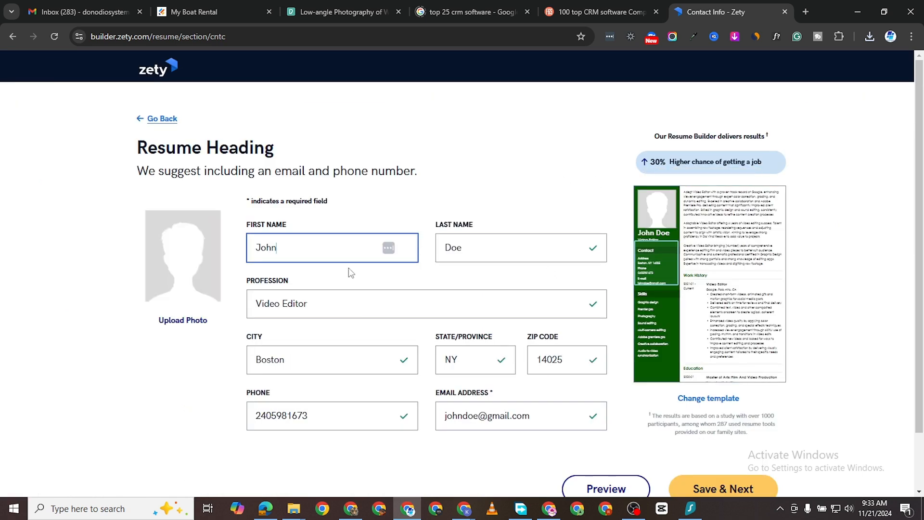
left_click(191, 319)
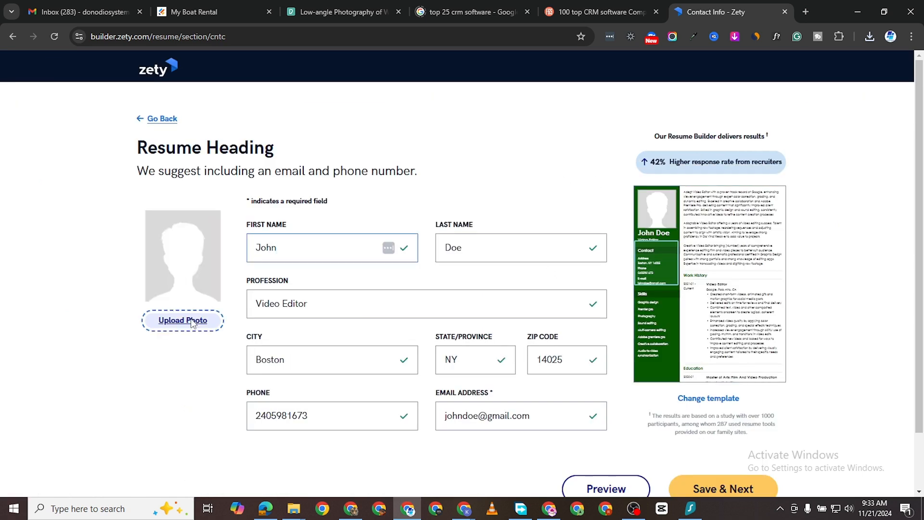
left_click(344, 259)
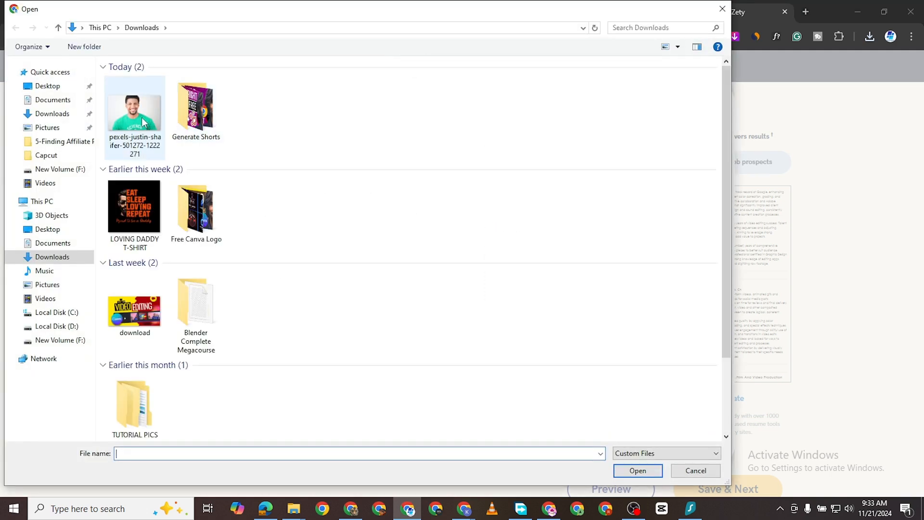
double_click(142, 117)
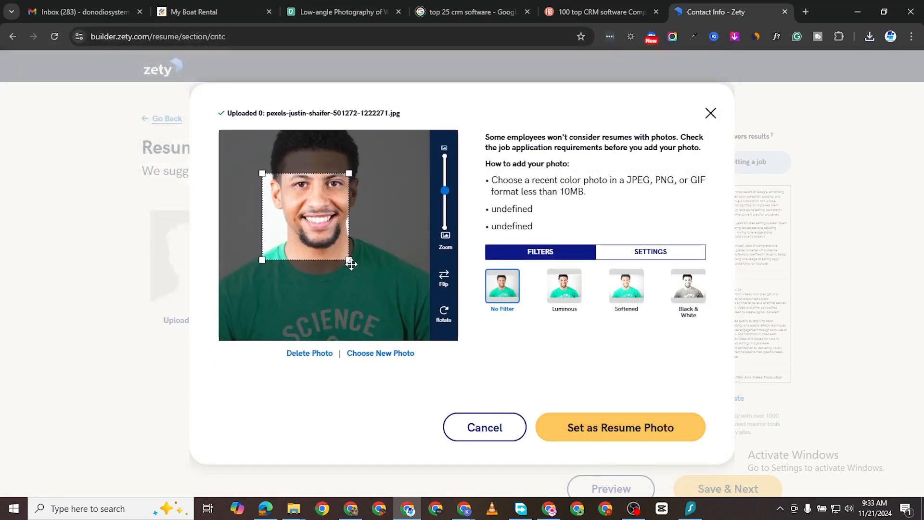
Step: Enlarge the photo crop to frame the whole head and shoulders, set it as the resume photo and save the heading
left_click_drag(349, 260, 337, 212)
left_click_drag(383, 262, 346, 246)
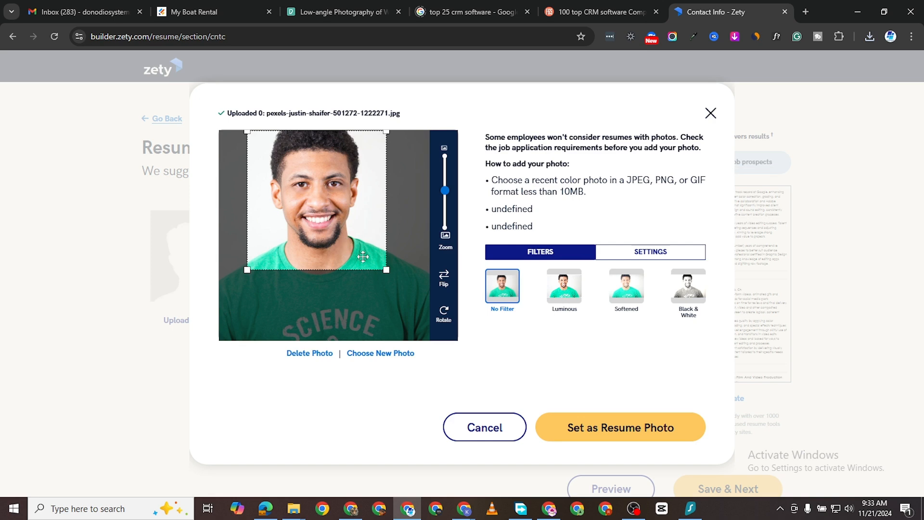
left_click(623, 430)
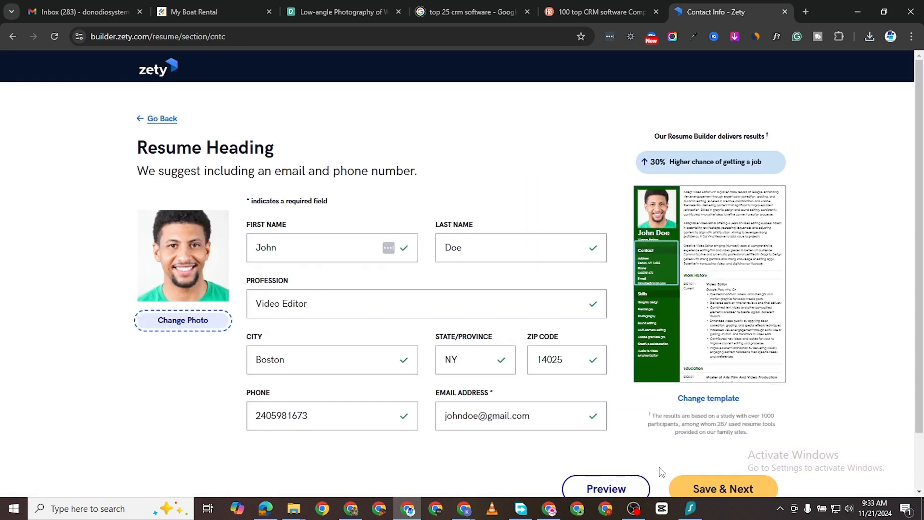
left_click(706, 488)
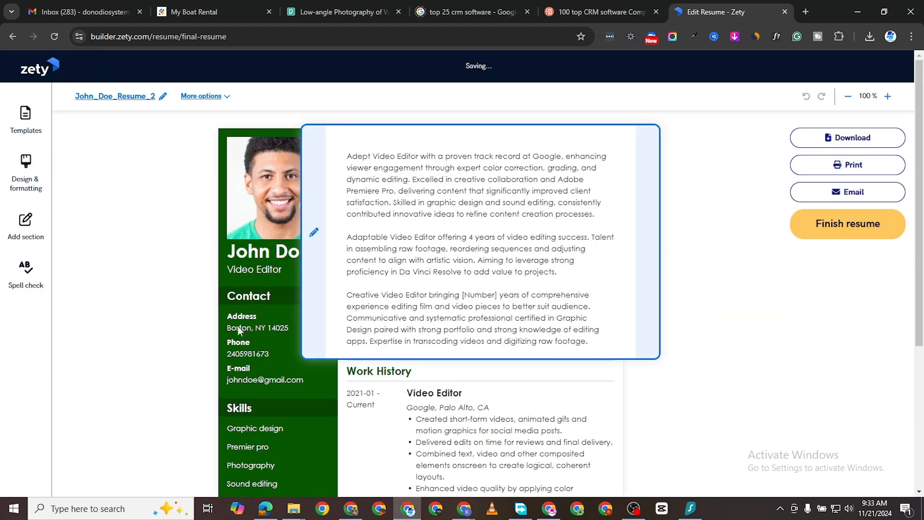
Step: Preview how the resume with its photo looks in other green templates, including the header-banner and opposite-sidebar layouts
left_click(25, 119)
scroll(209, 303, "down", 2)
left_click(212, 289)
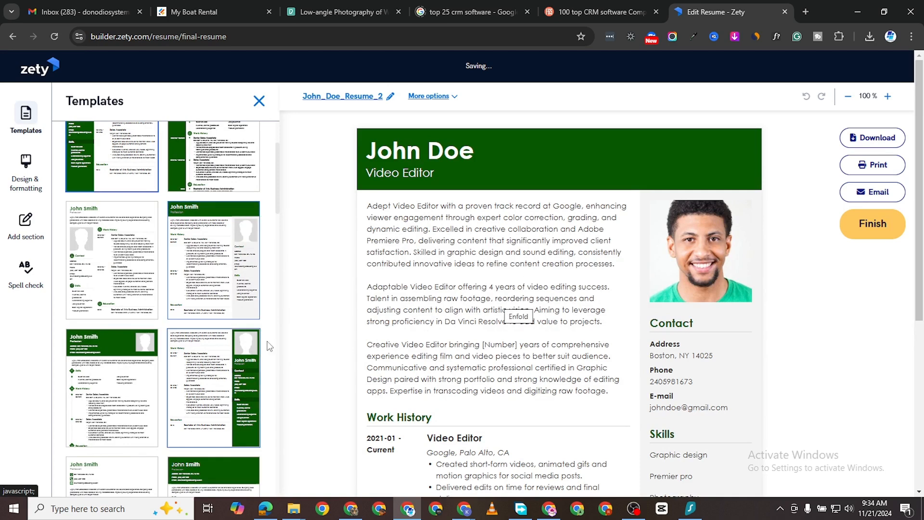
left_click(211, 376)
scroll(202, 370, "down", 1)
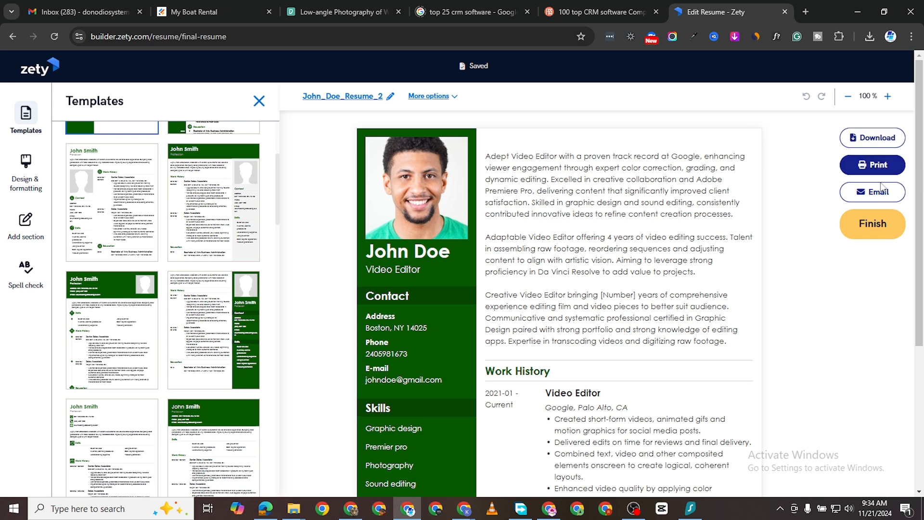
Step: Request the resume download as Adobe PDF with "_2" removed from its name, and choose signing in with an existing account
left_click(876, 138)
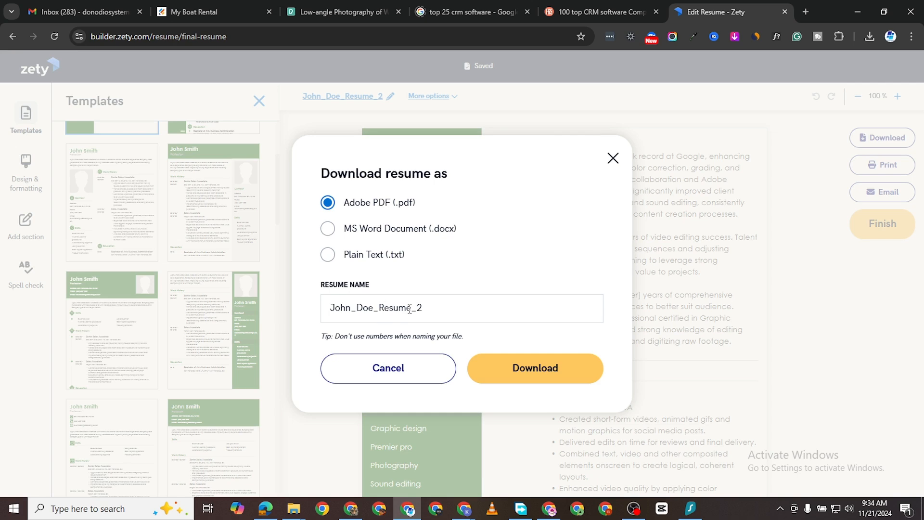
left_click(435, 310)
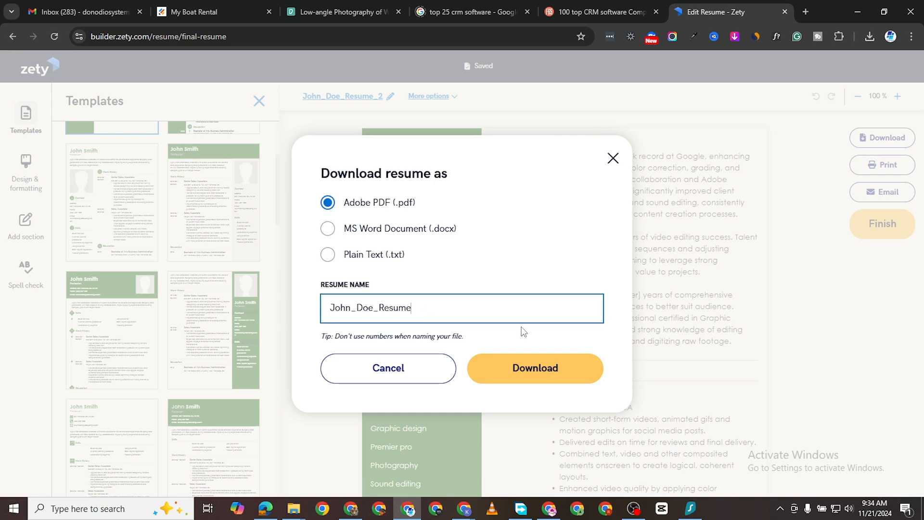
left_click(537, 368)
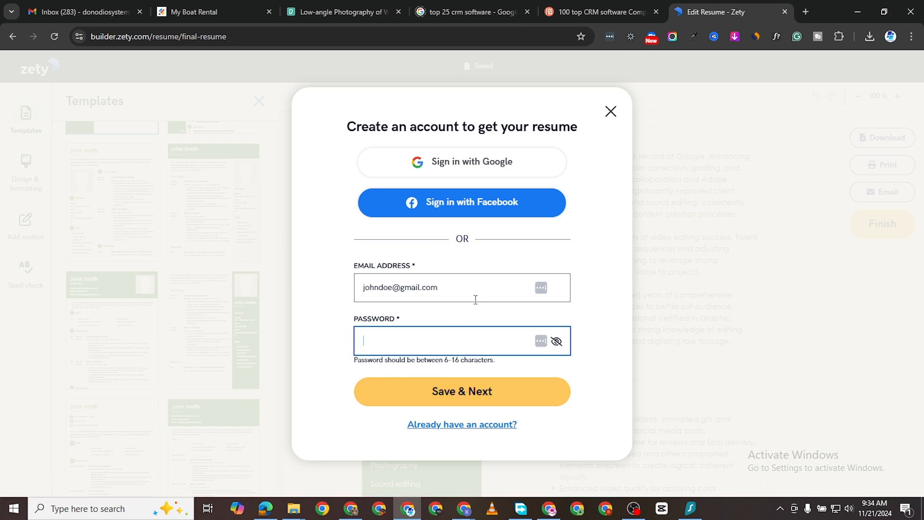
left_click(472, 424)
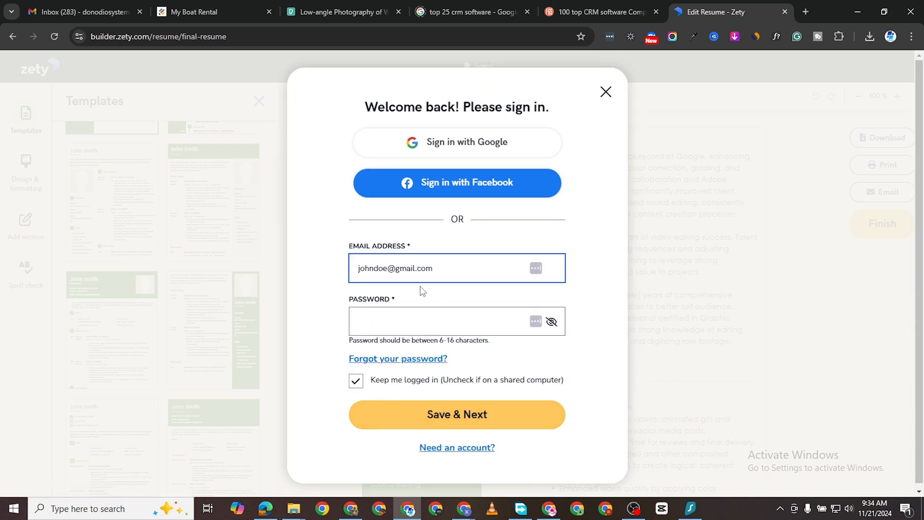